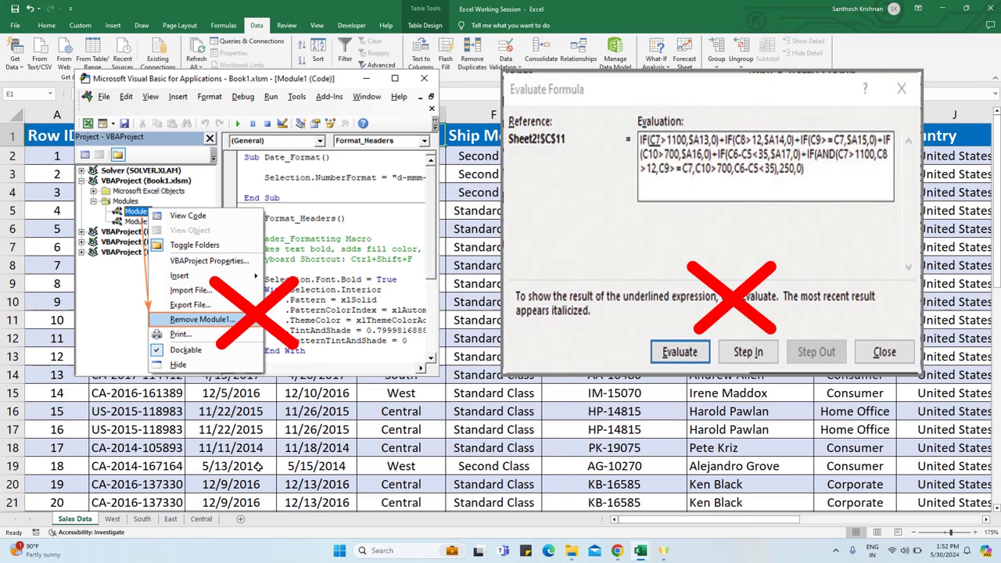
Look over the West, East and Central region sheets, then return to Sales Data
scroll(142, 427, "down", 2)
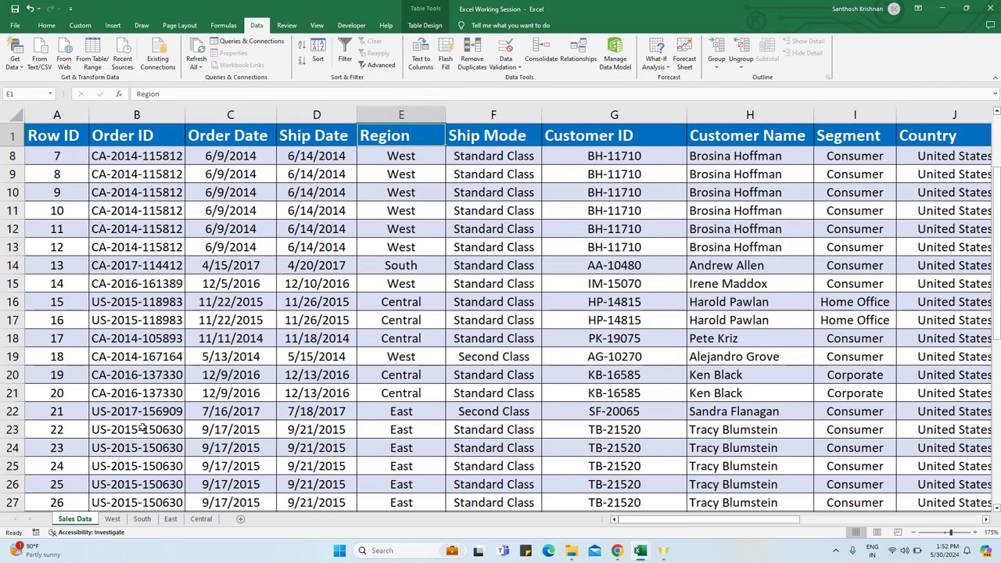
left_click(114, 518)
left_click(171, 519)
left_click(198, 519)
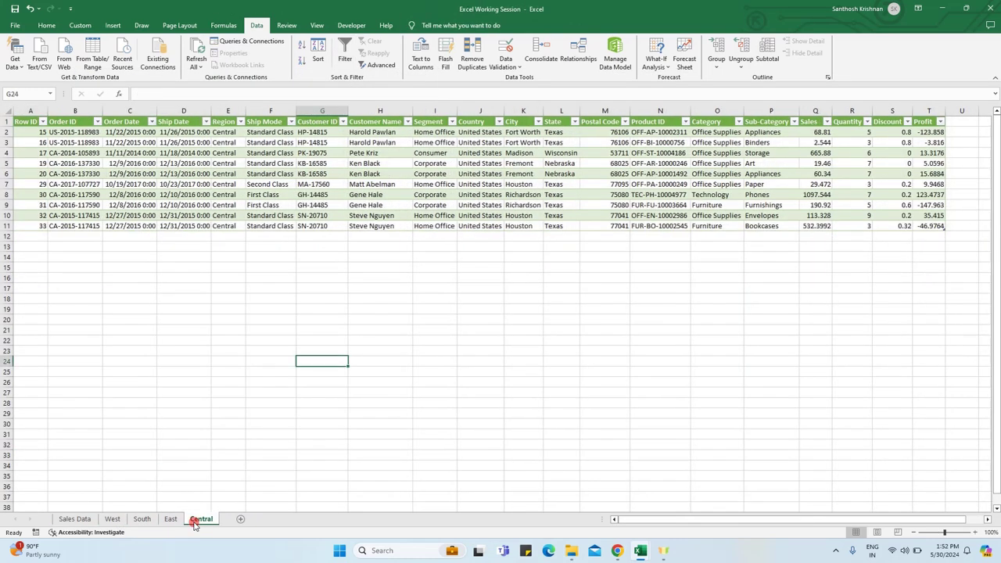
left_click(78, 520)
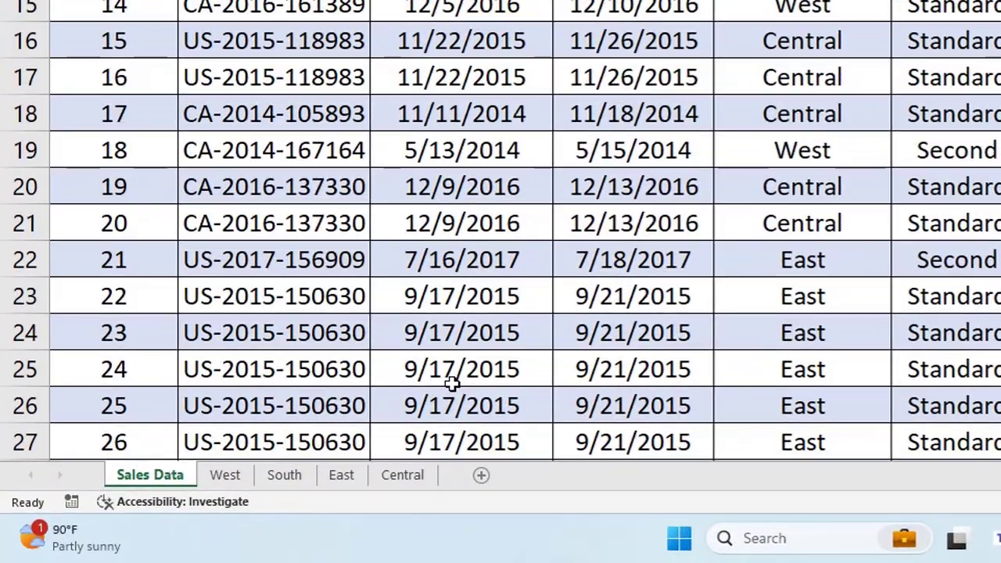
left_click(408, 472)
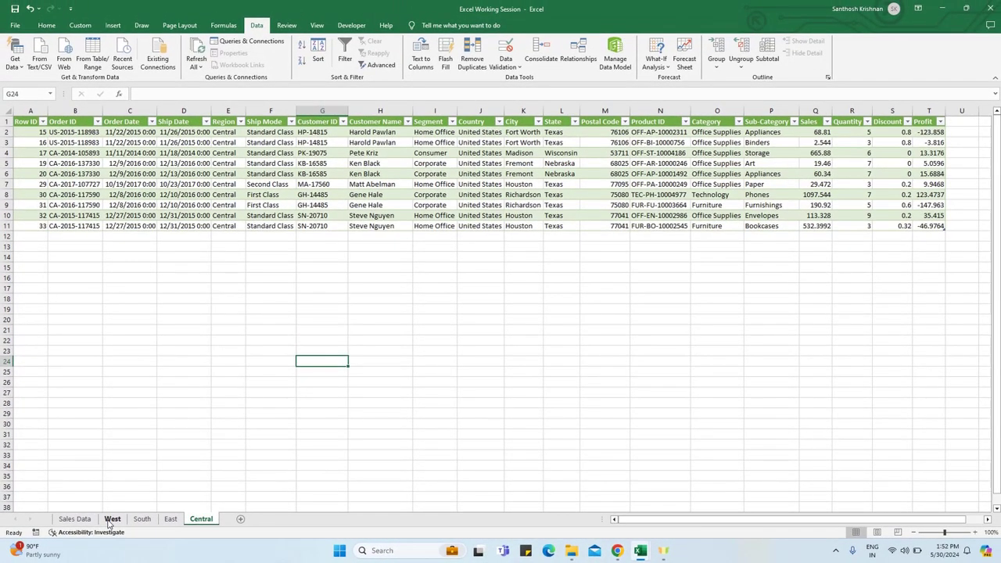
left_click(78, 519)
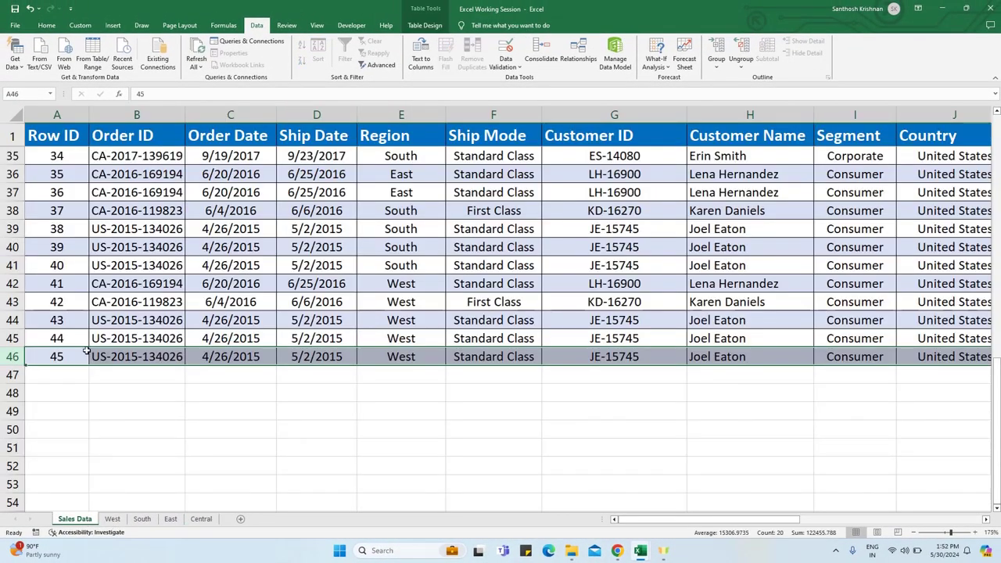
Fill rows 47–49 of Sales Data with copies of the last West order in row 46
left_click(405, 357)
left_click(398, 420, "shift")
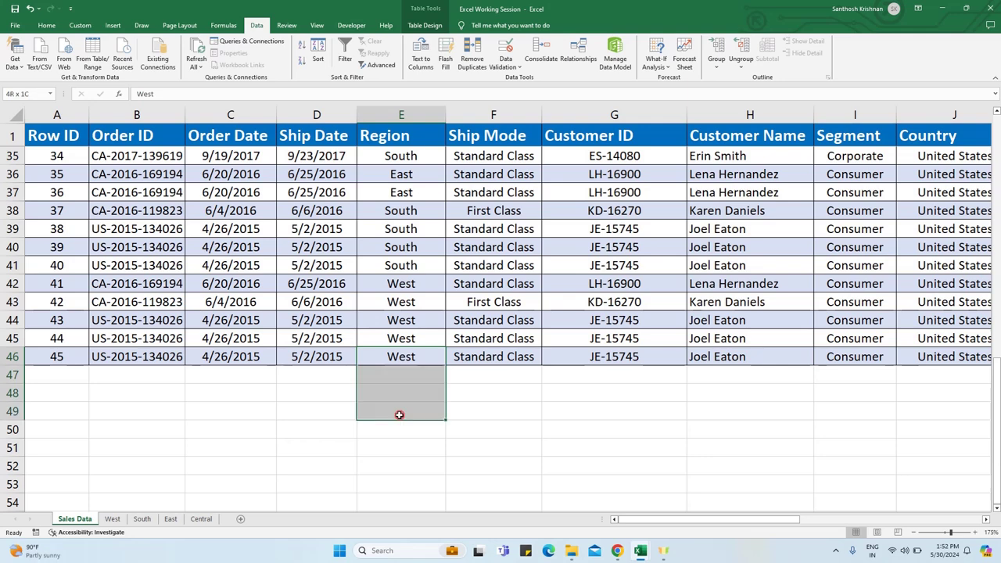
key("shift+space")
key("ctrl+d")
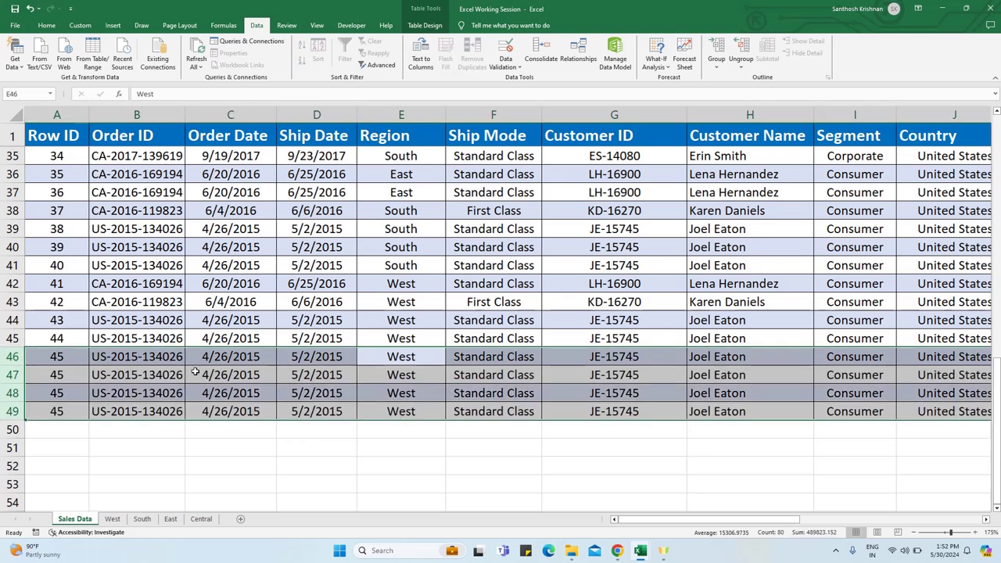
left_click(66, 372)
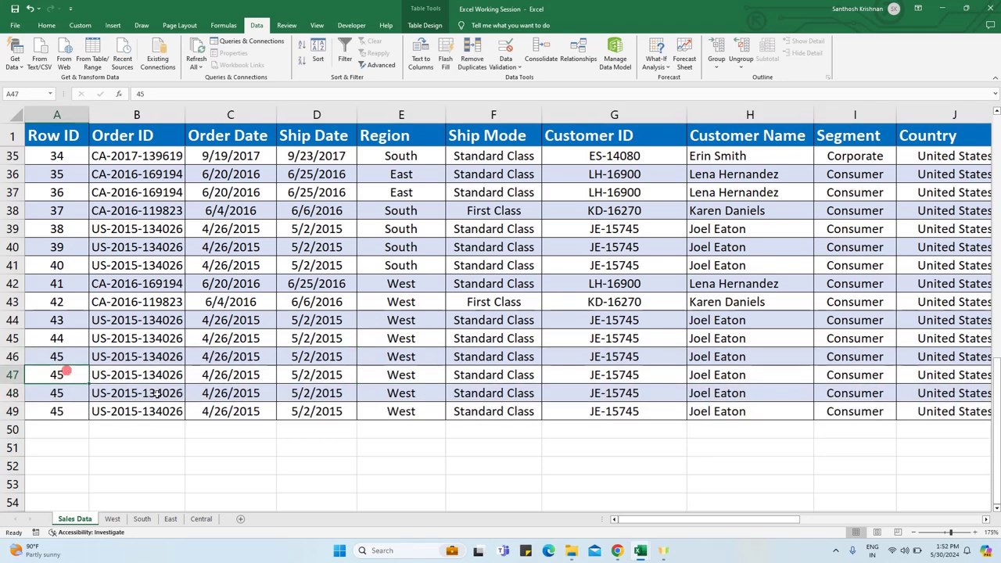
Check the West sheet for the new orders before refreshing
left_click(113, 519)
left_click(4, 278)
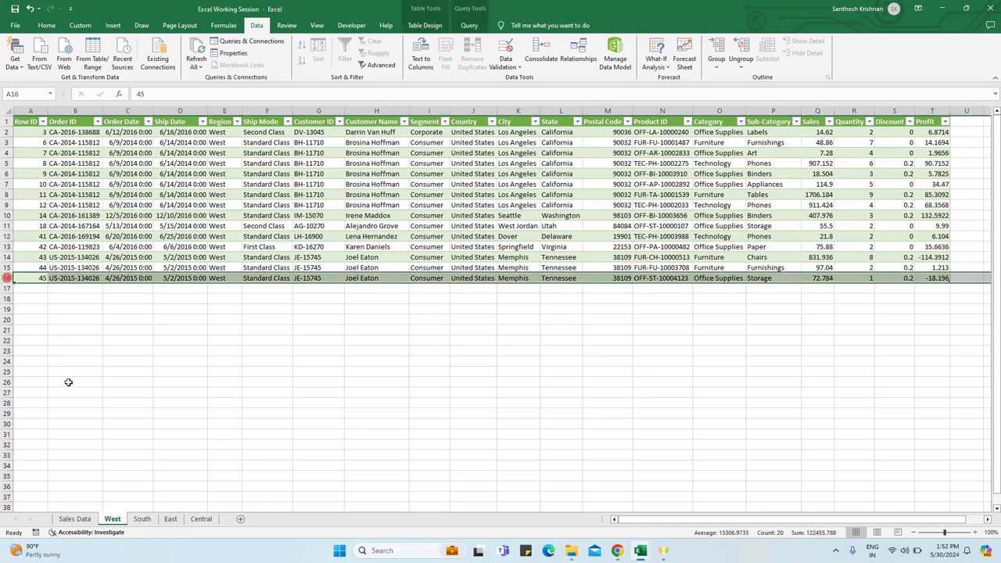
left_click(105, 420)
left_click(75, 519)
Refresh all queries so the Sales Data changes reach the region sheets
left_click(254, 343)
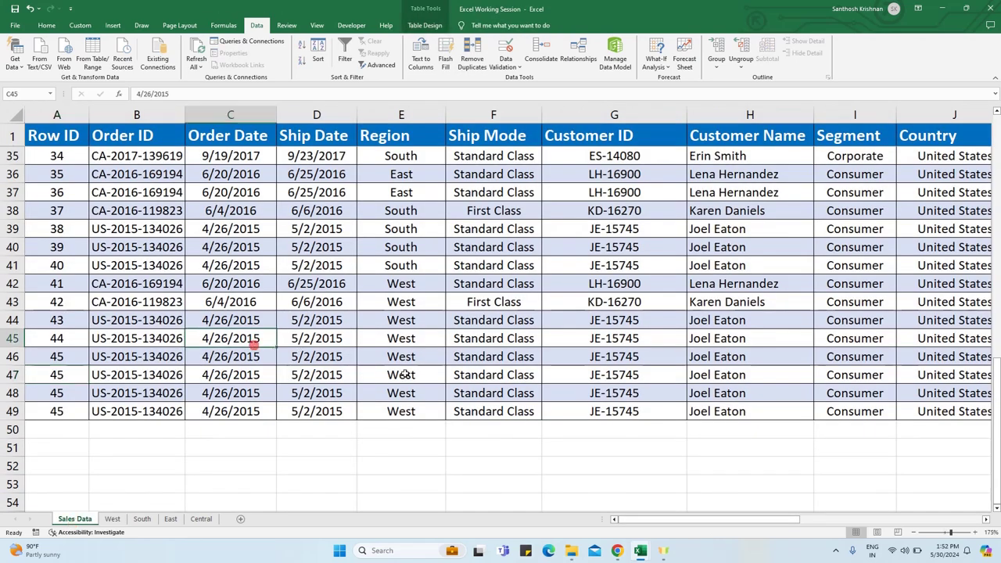
left_click(423, 25)
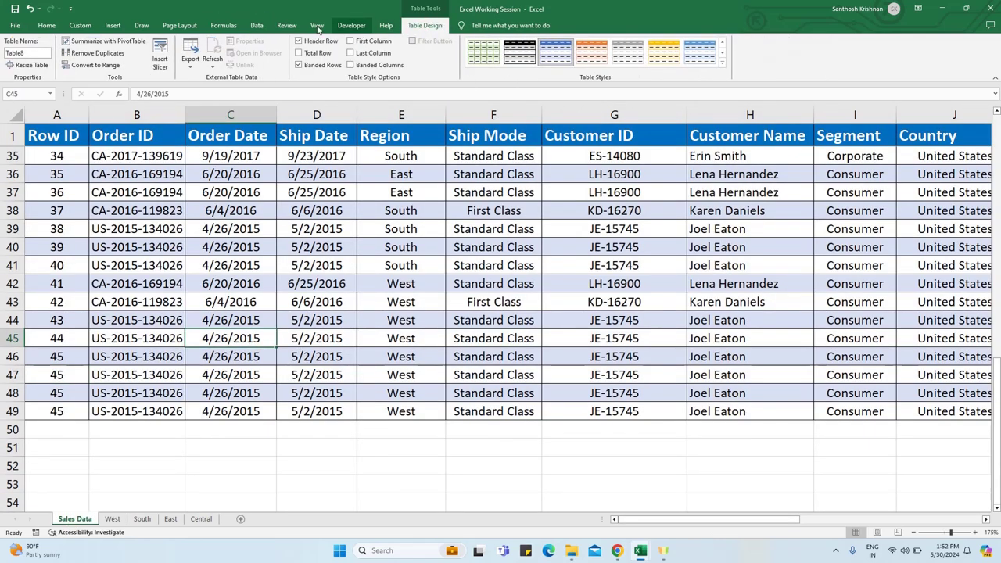
left_click(254, 25)
left_click(202, 68)
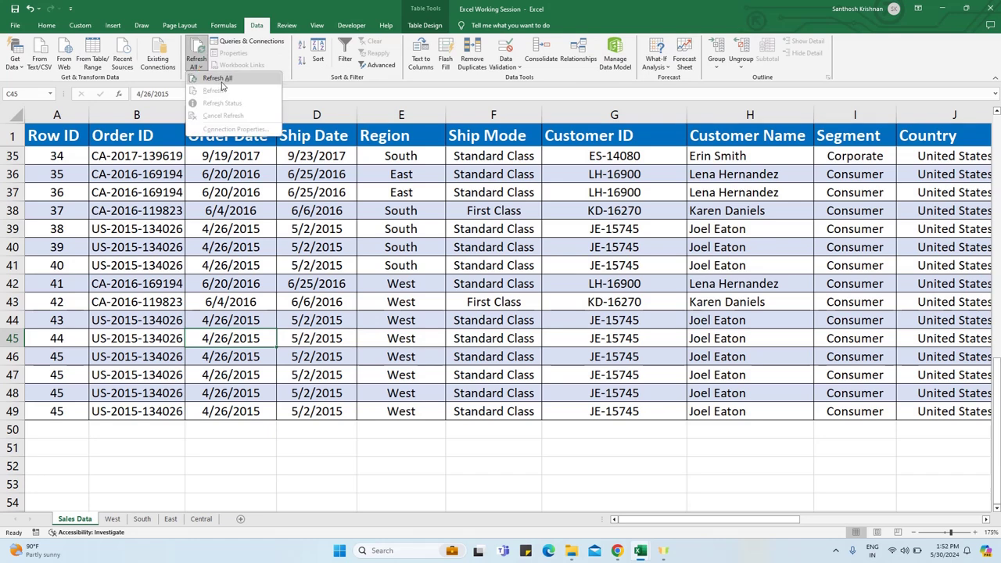
left_click(216, 78)
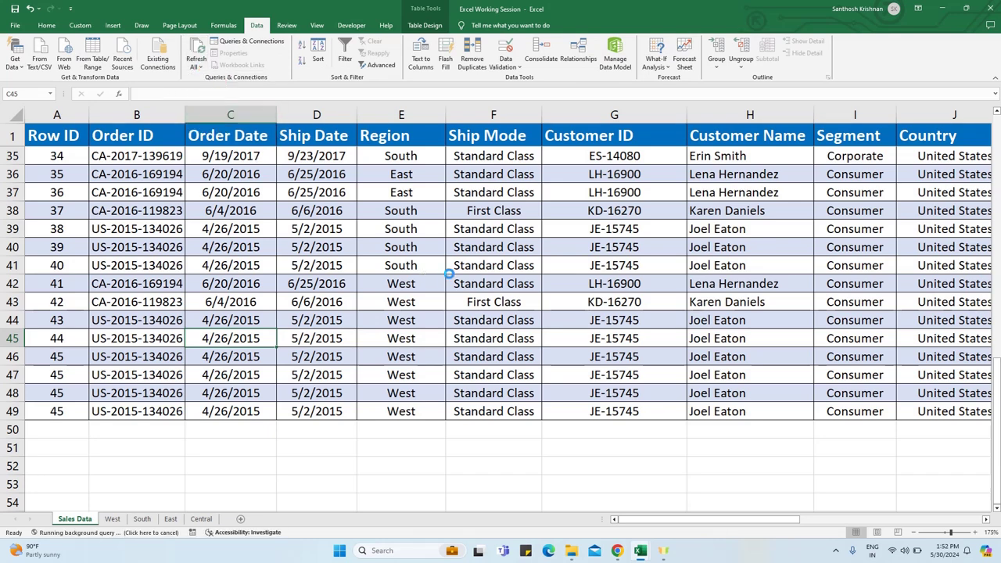
Confirm the newly added West orders, such as row 19, now appear on the West sheet
left_click(113, 519)
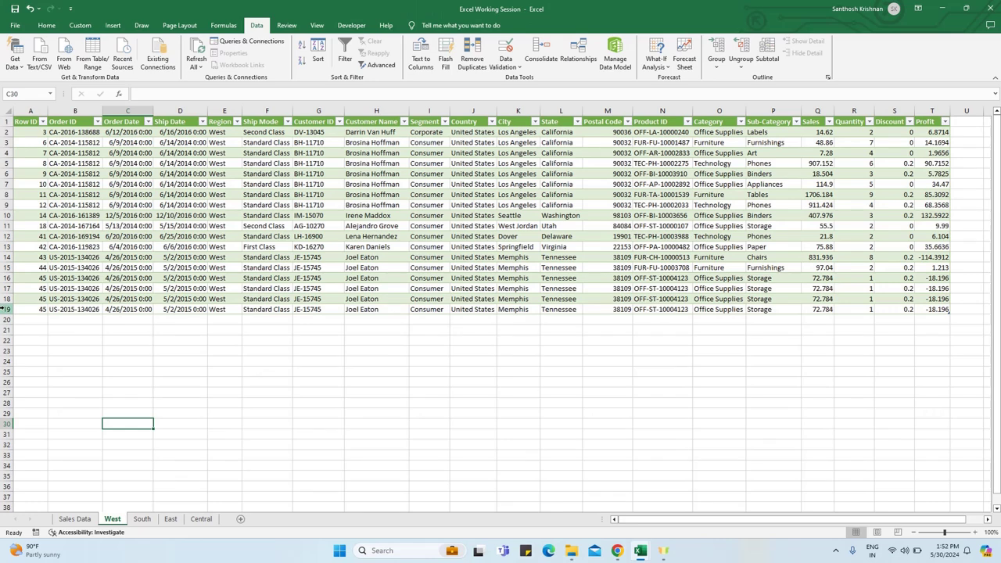
left_click(6, 309)
left_click_drag(139, 346, 144, 340)
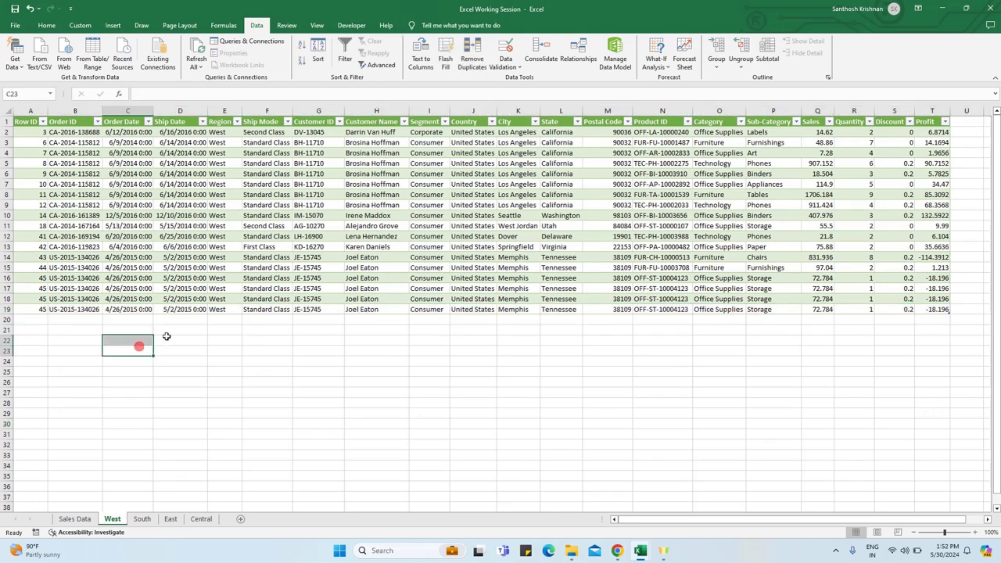
left_click(78, 519)
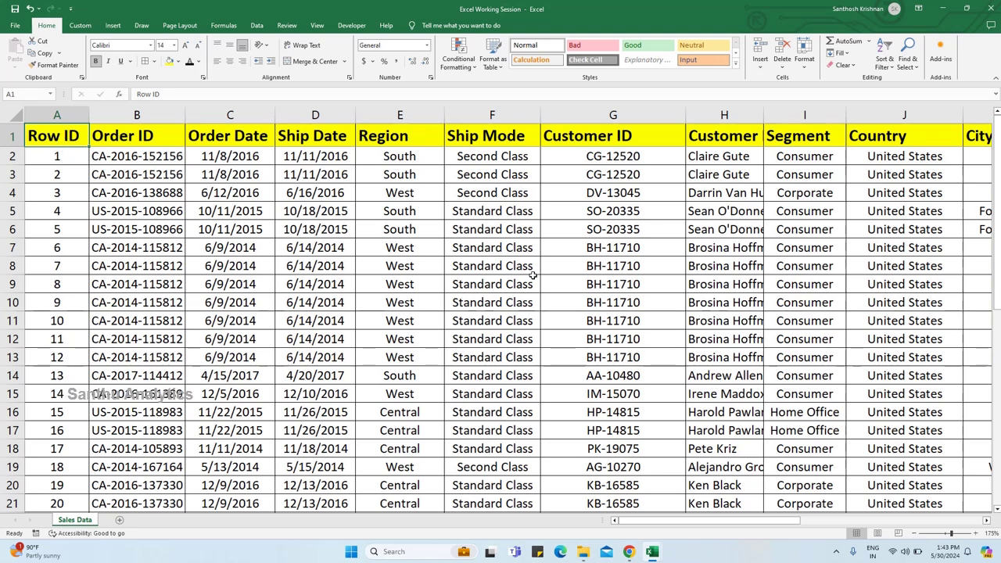
Convert the Sales Data range A1:T41 into Table8, using its first row as headers
key("ctrl+a")
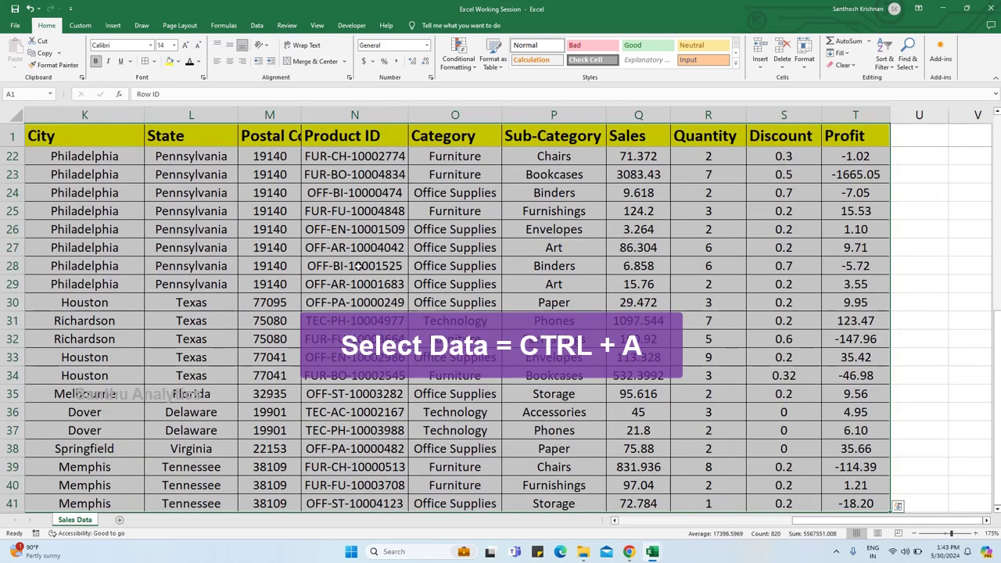
key("ctrl+t")
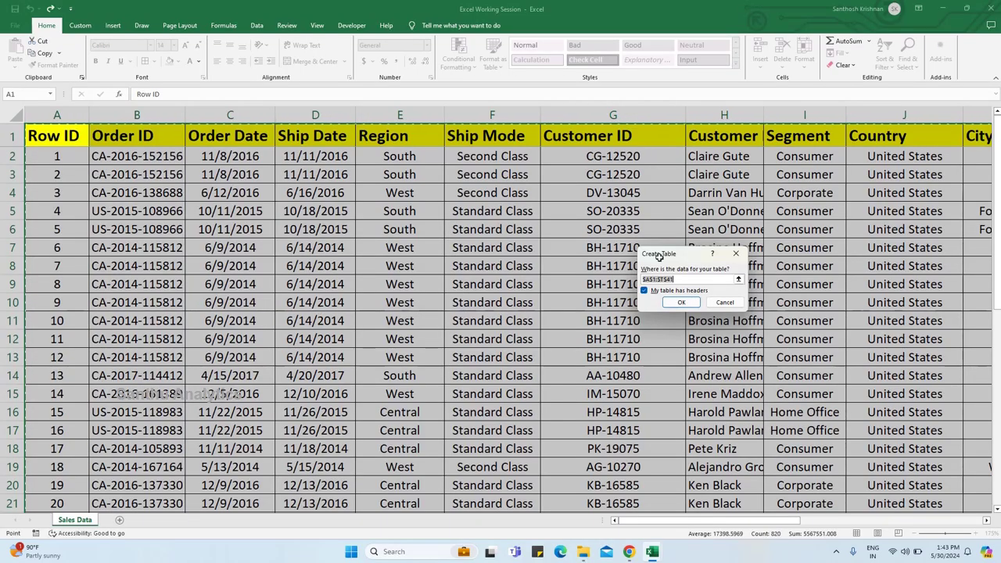
left_click_drag(666, 259, 216, 191)
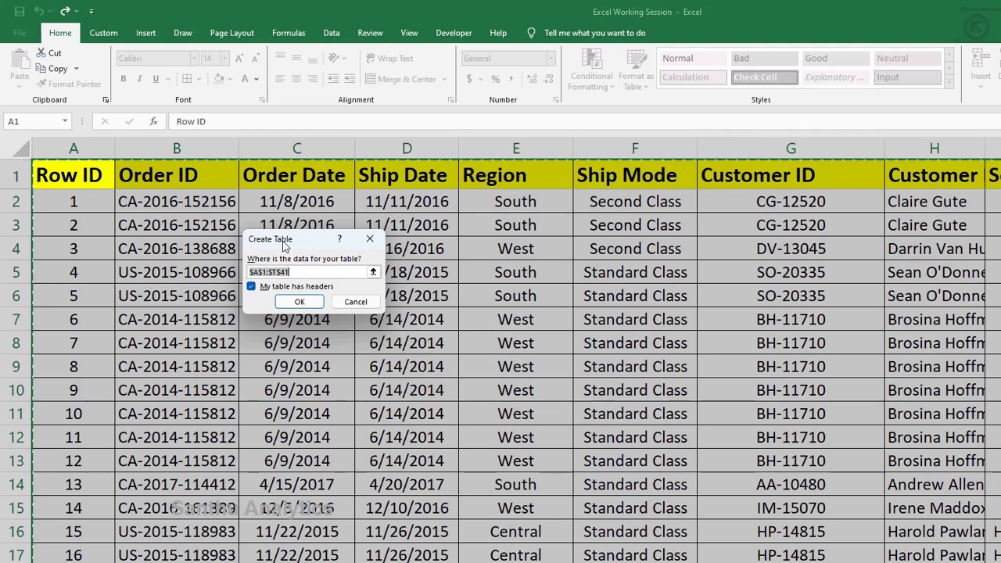
left_click_drag(287, 242, 307, 248)
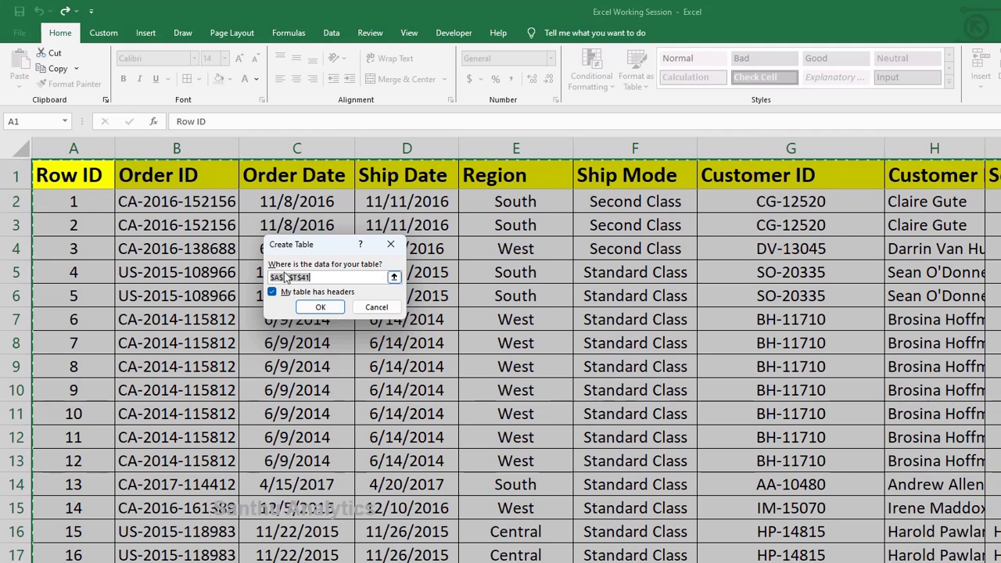
left_click(320, 308)
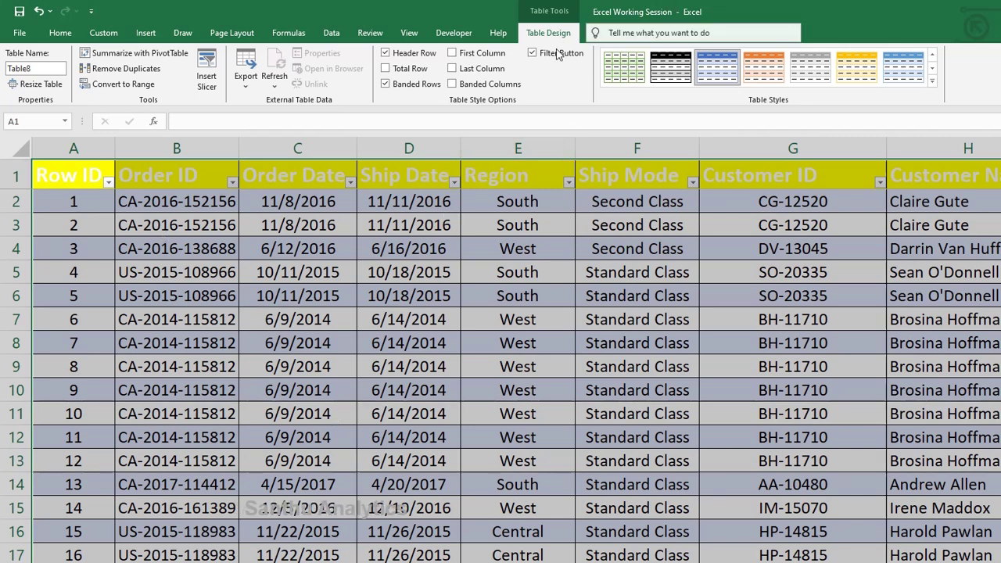
Give the table's header row a blue fill
scroll(500, 352, "right", 5)
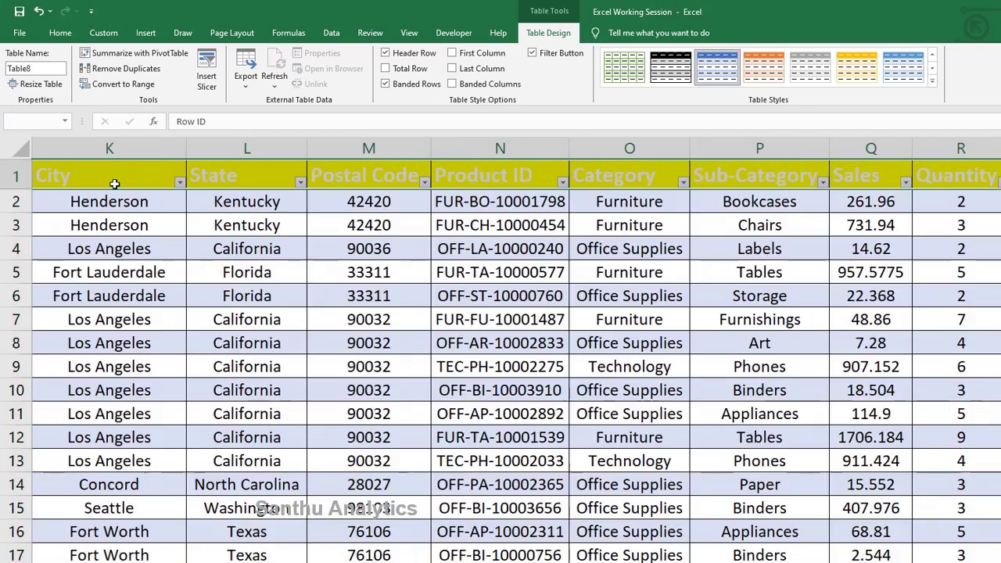
left_click(60, 33)
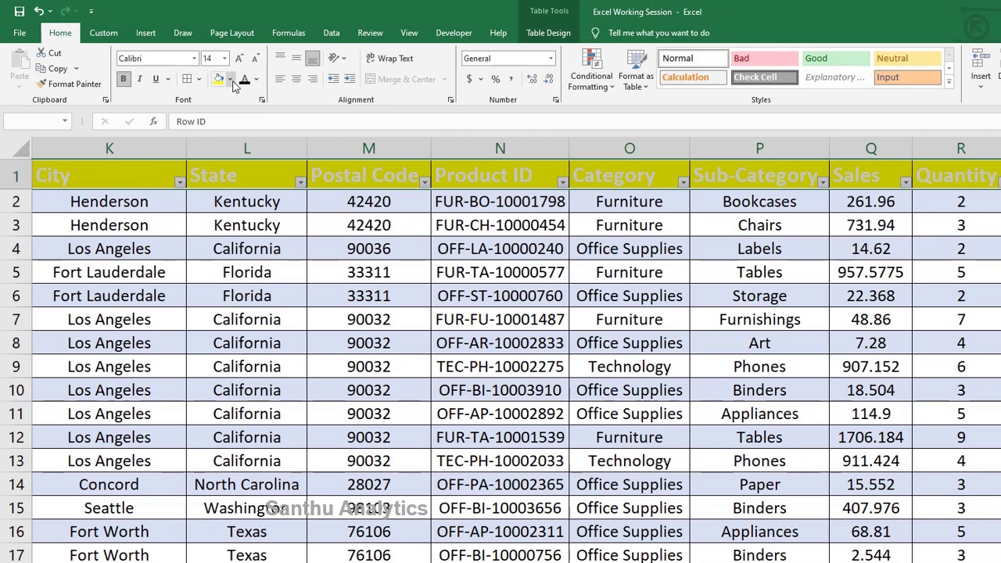
left_click(230, 79)
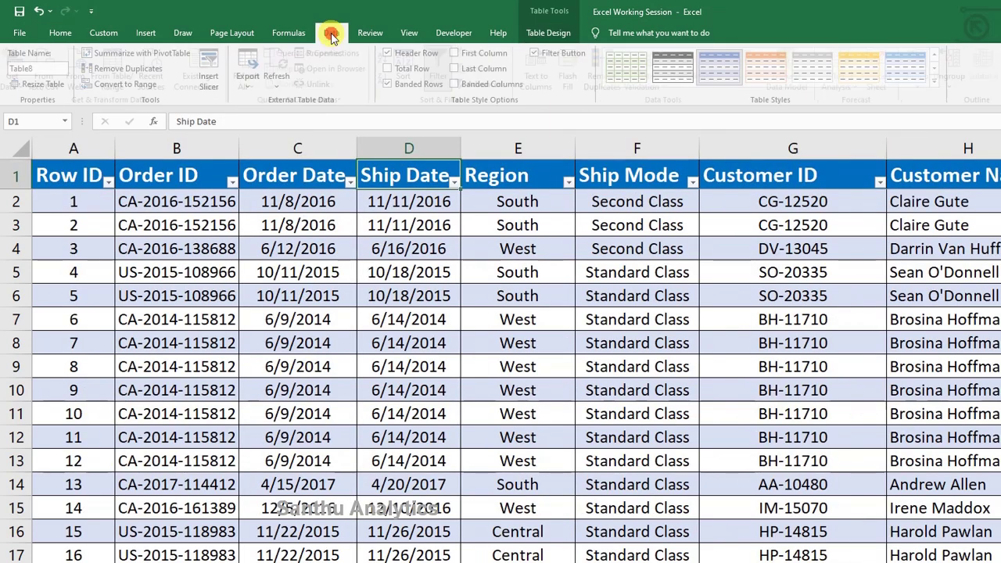
Load Table8 into Power Query Editor using Get Data > From Other Sources > From Table/Range
left_click(330, 32)
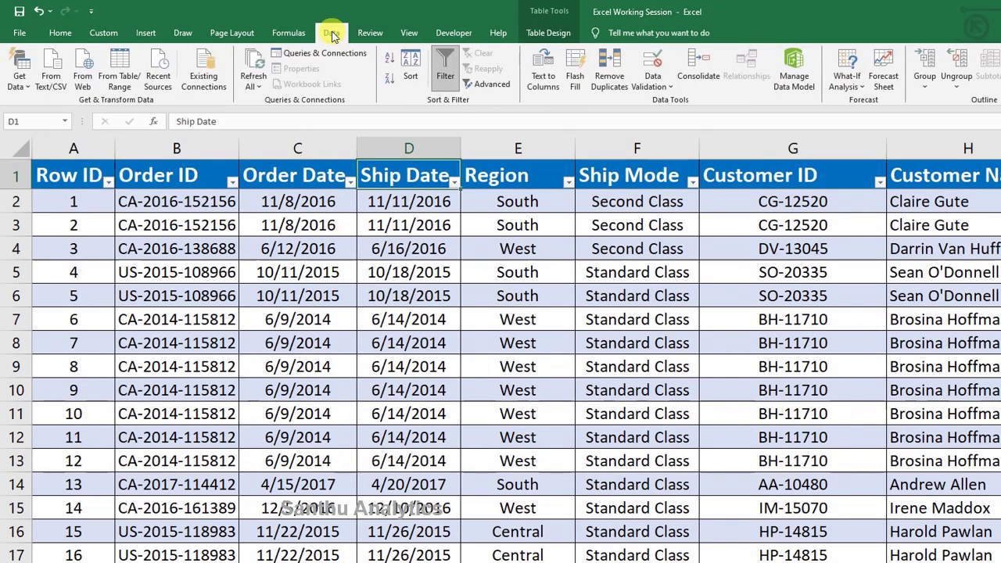
left_click(23, 86)
mouse_move(79, 163)
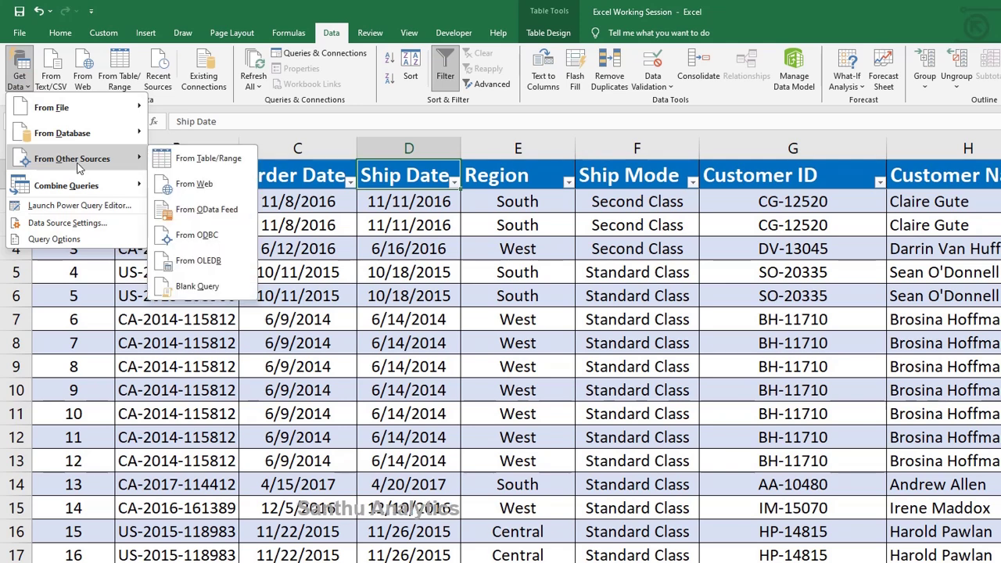
left_click(201, 163)
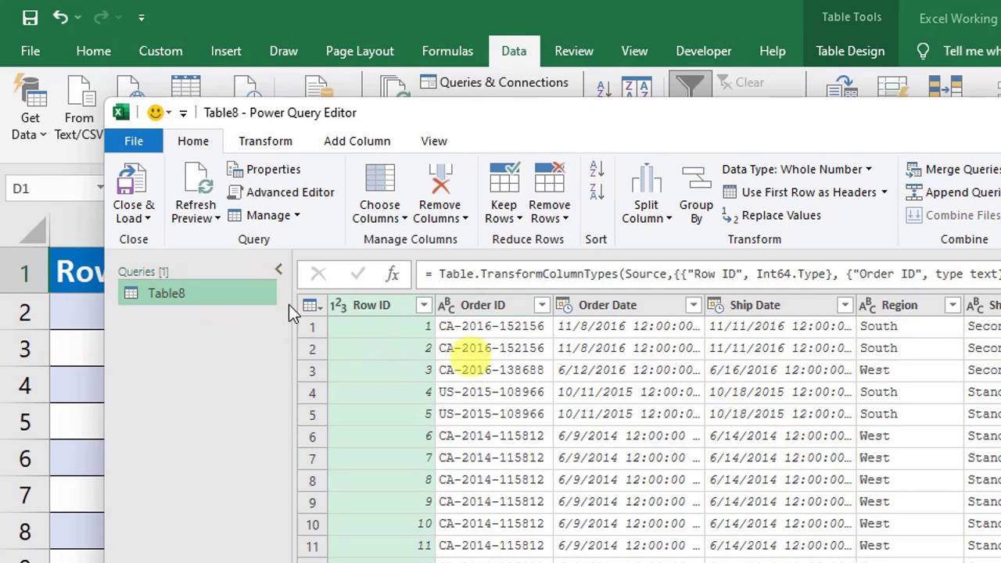
Duplicate the Table8 query three times to create Table8 (2), Table8 (3) and Table8 (4)
right_click(218, 289)
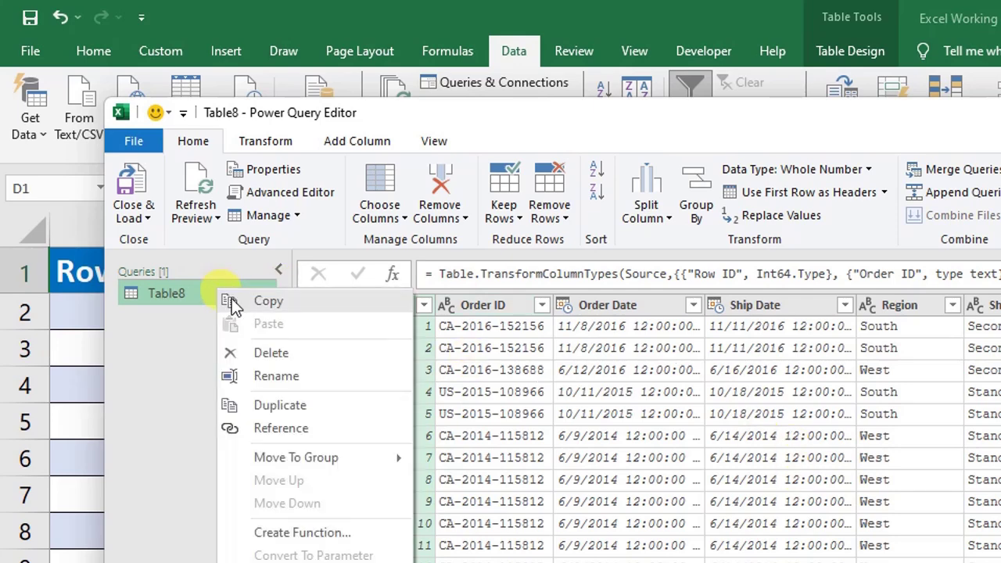
left_click(274, 408)
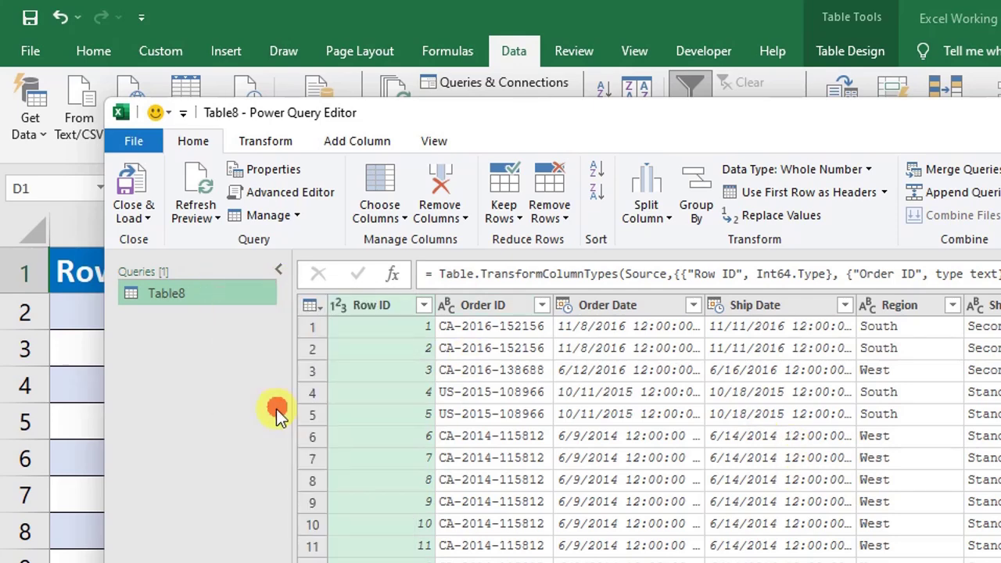
right_click(195, 327)
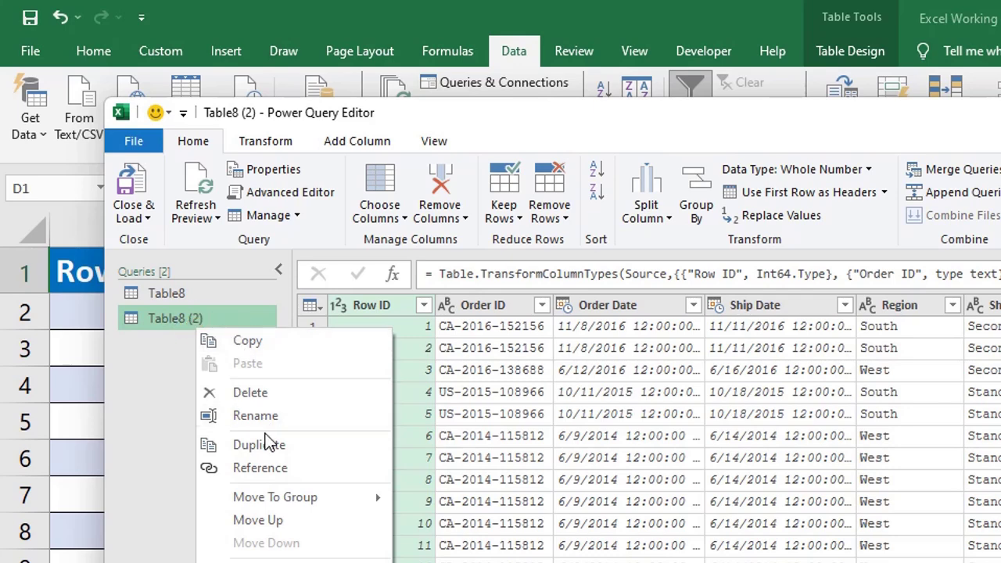
left_click(241, 443)
right_click(223, 348)
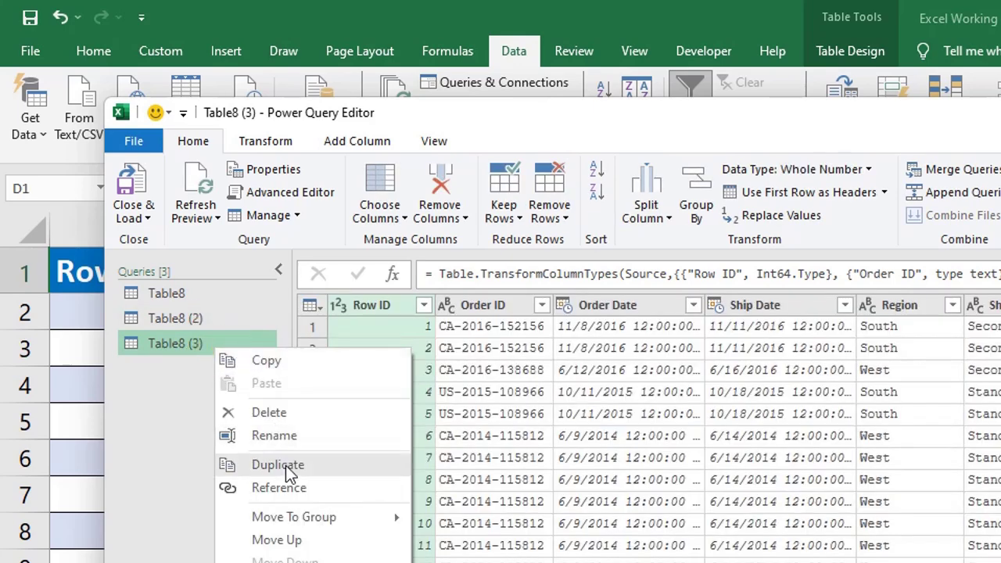
left_click(258, 464)
left_click(250, 294)
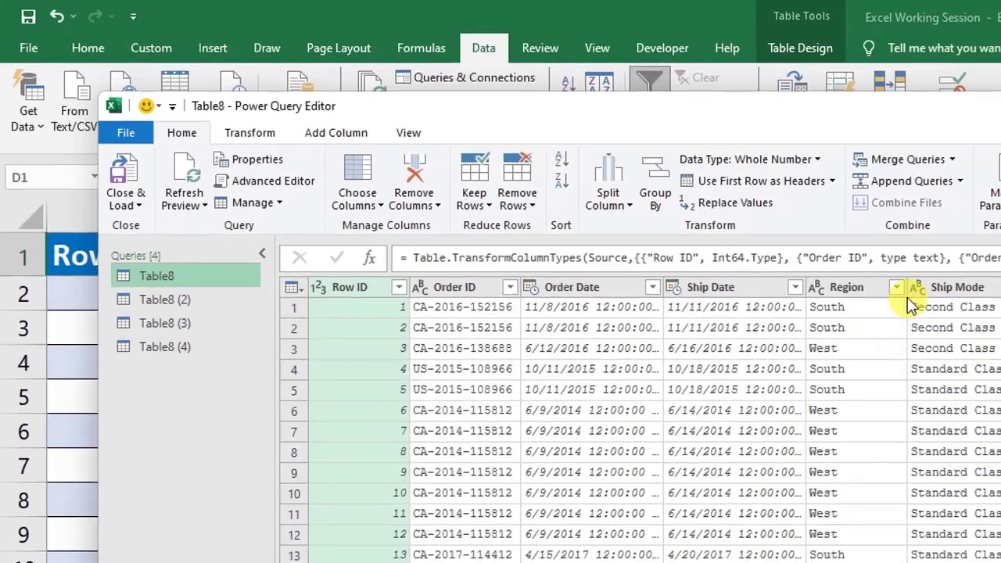
Filter Table8 to Region = Central and rename the query Central
left_click(952, 305)
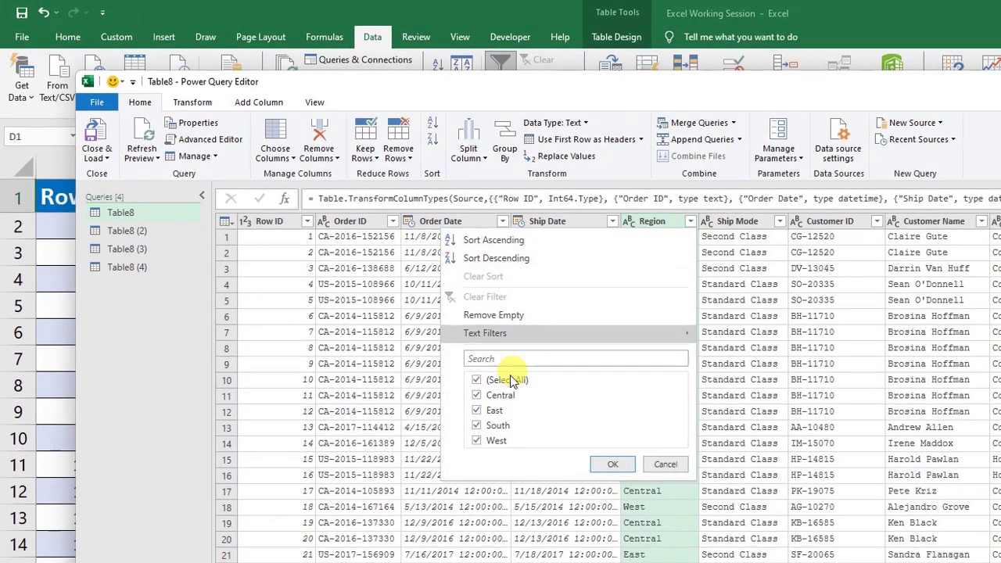
left_click(505, 383)
left_click(482, 395)
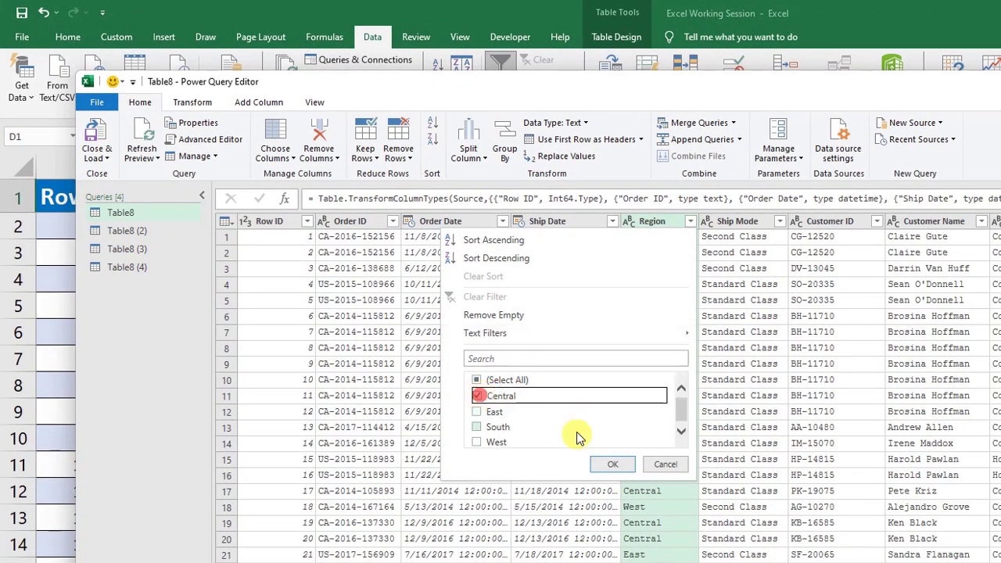
left_click(611, 465)
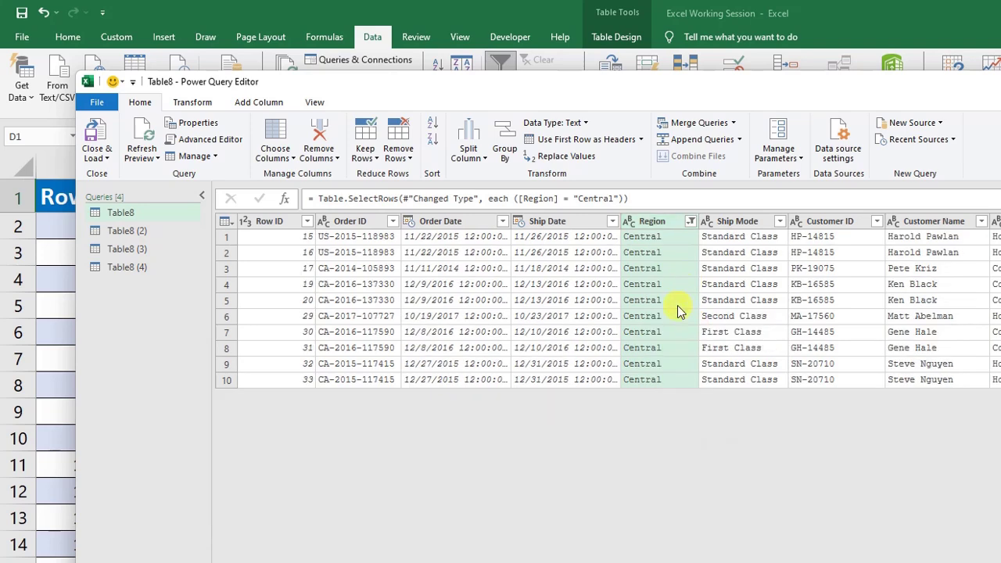
double_click(149, 213)
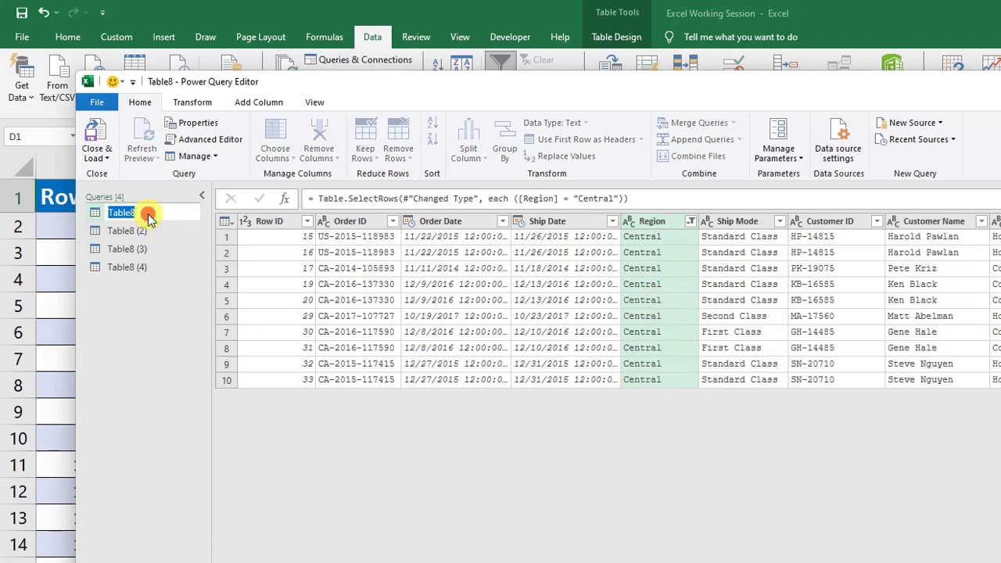
type("Central")
key("Return")
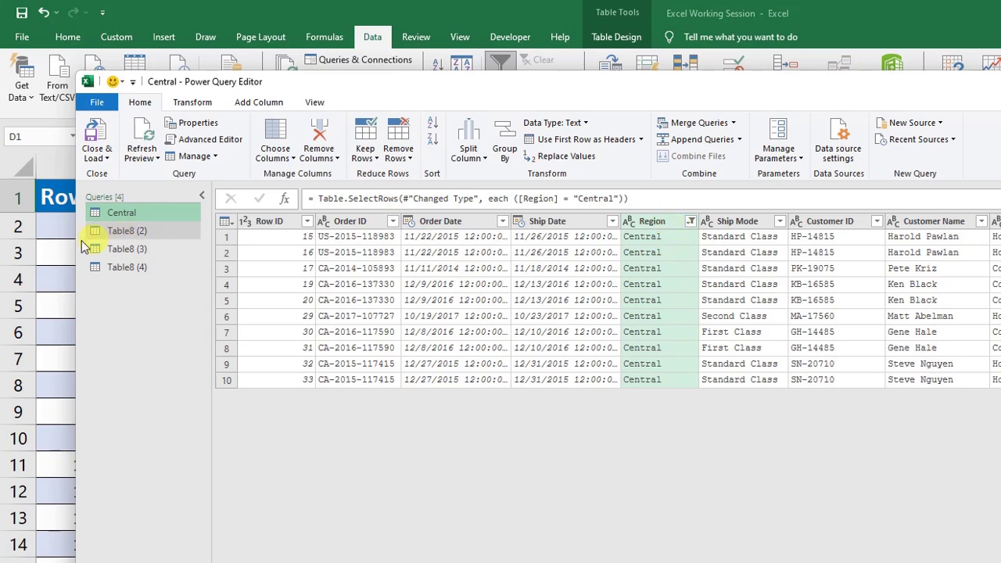
Filter Table8 (2) to East rows and rename it East
left_click(110, 232)
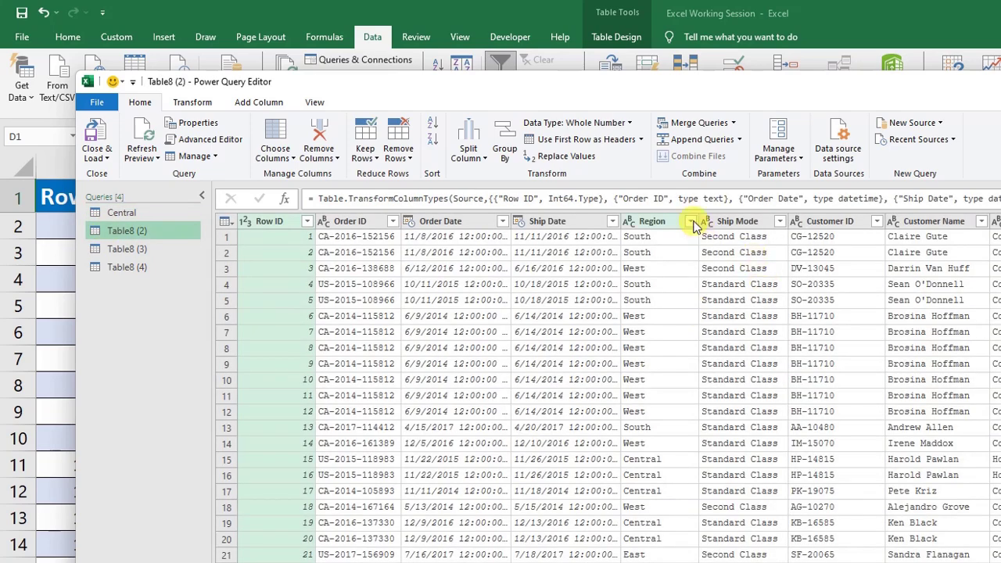
left_click(691, 221)
left_click(485, 380)
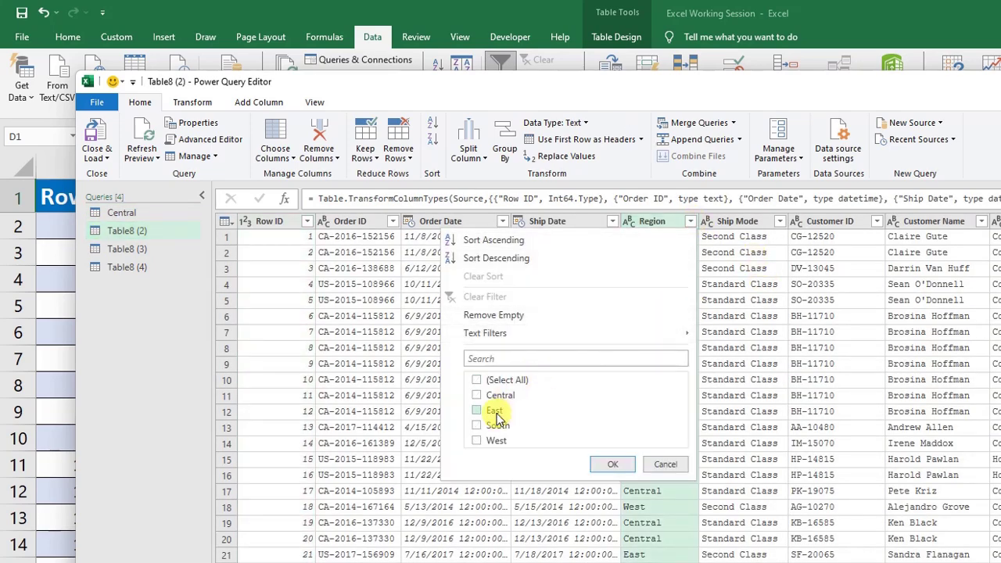
left_click(495, 410)
left_click(608, 464)
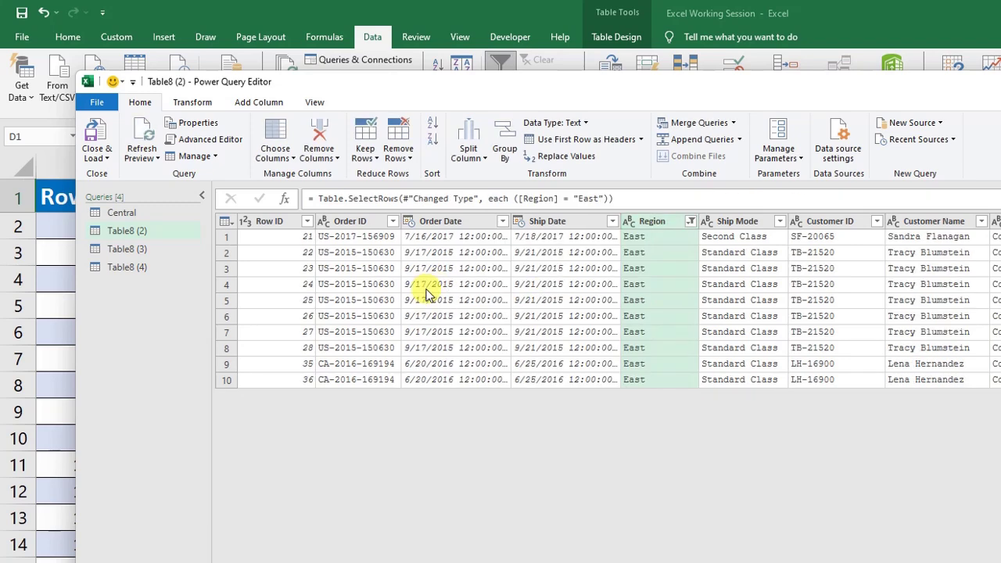
double_click(124, 232)
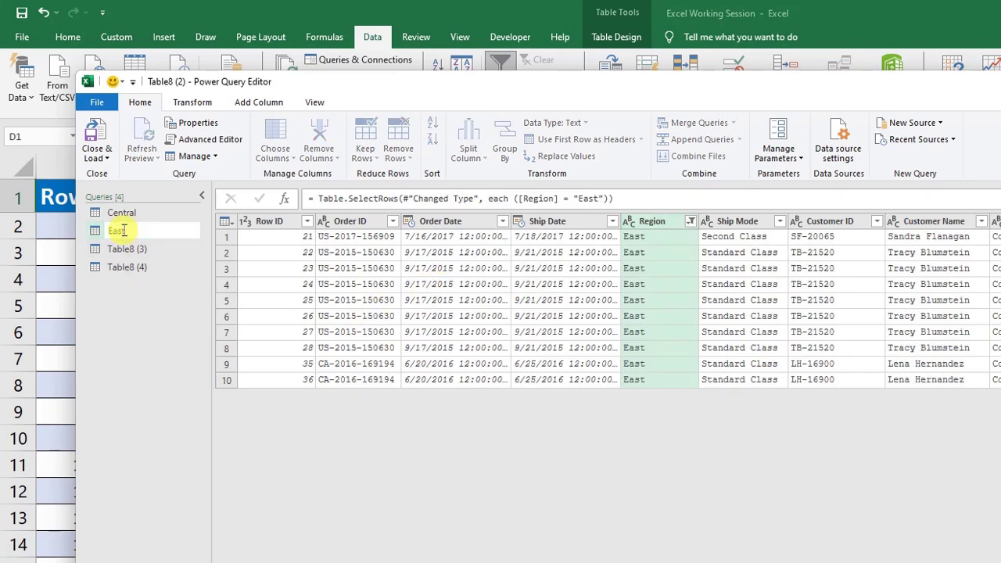
type("East")
key("Return")
Filter Table8 (3) to South rows and rename it South
left_click(121, 251)
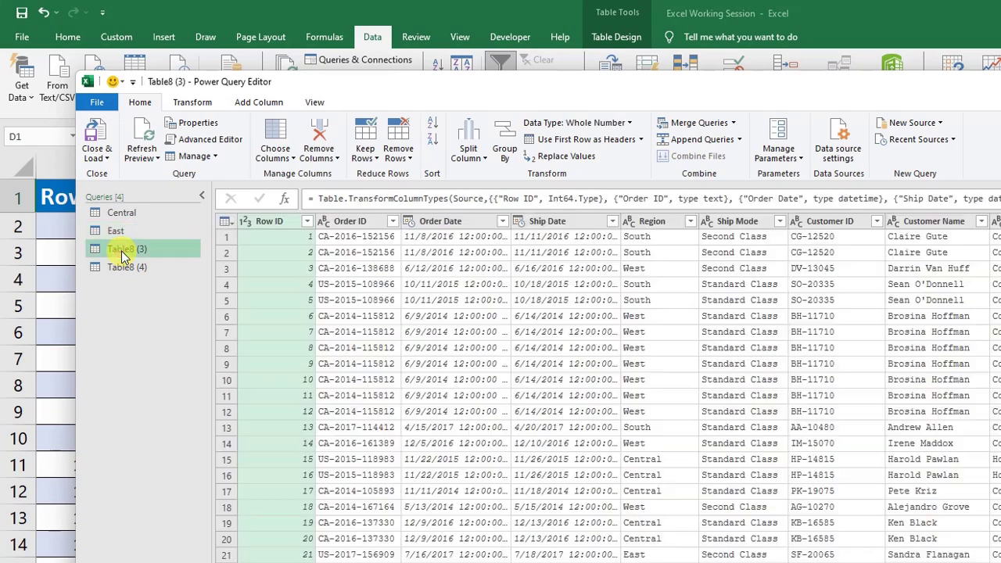
left_click(691, 222)
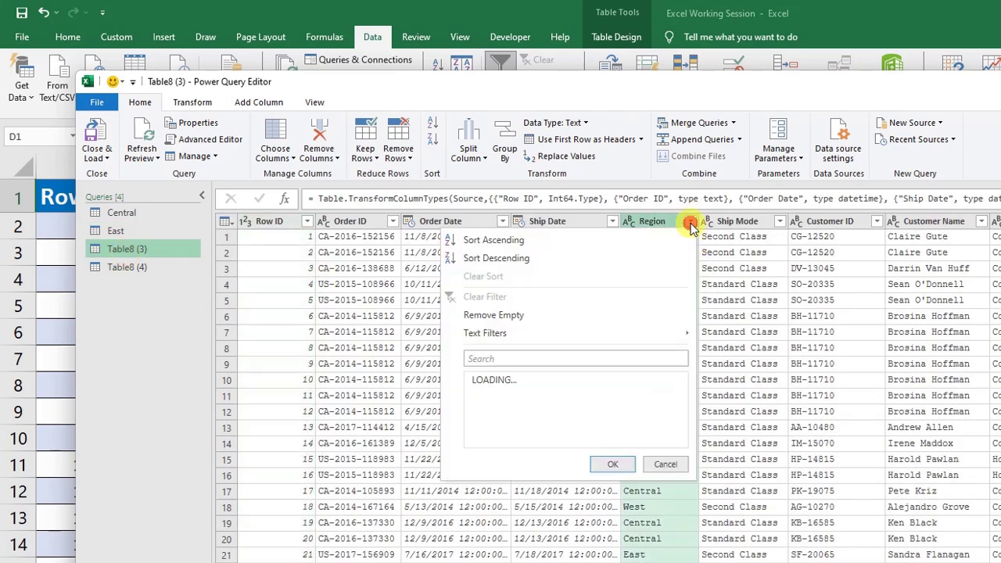
left_click(476, 380)
left_click(476, 425)
left_click(612, 464)
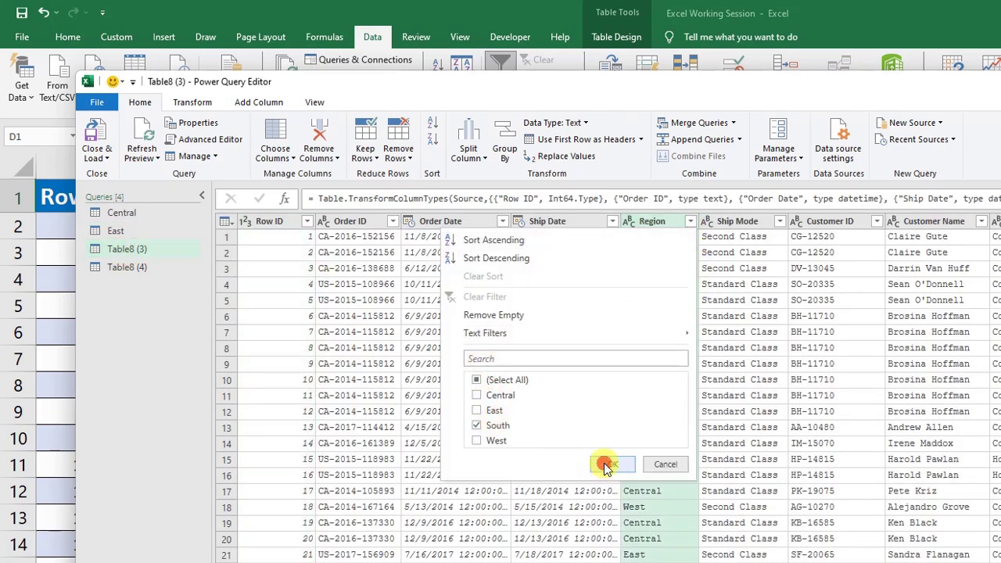
double_click(129, 249)
key("Return")
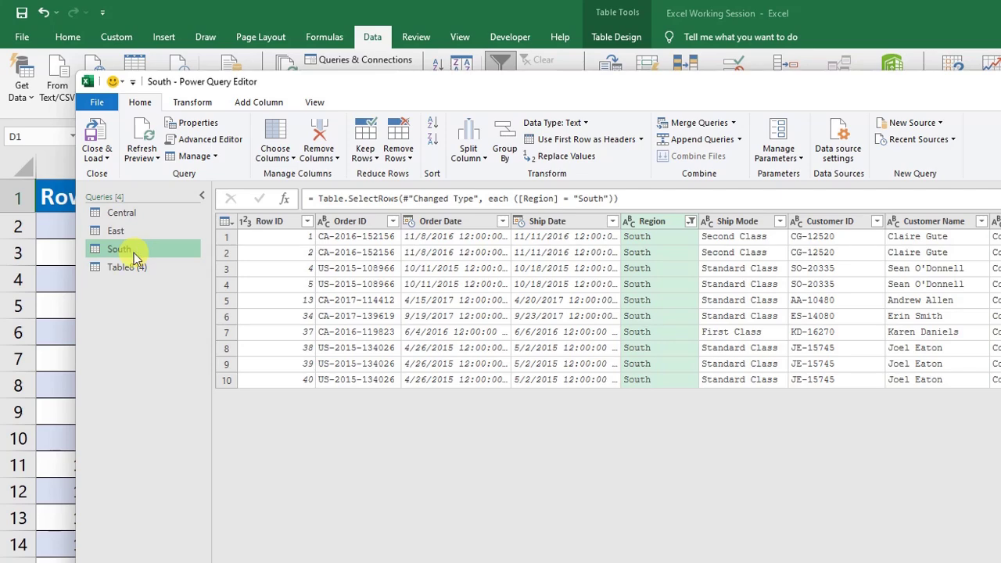
Filter Table8 (4) to West rows and rename it West
left_click(129, 267)
left_click(691, 222)
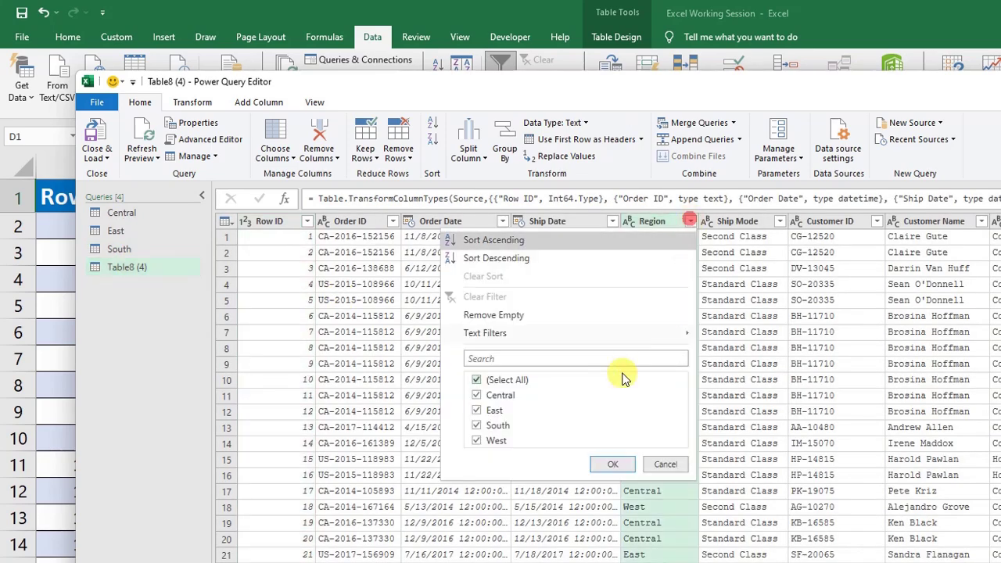
left_click(476, 379)
left_click(476, 440)
left_click(613, 464)
double_click(129, 267)
type("West")
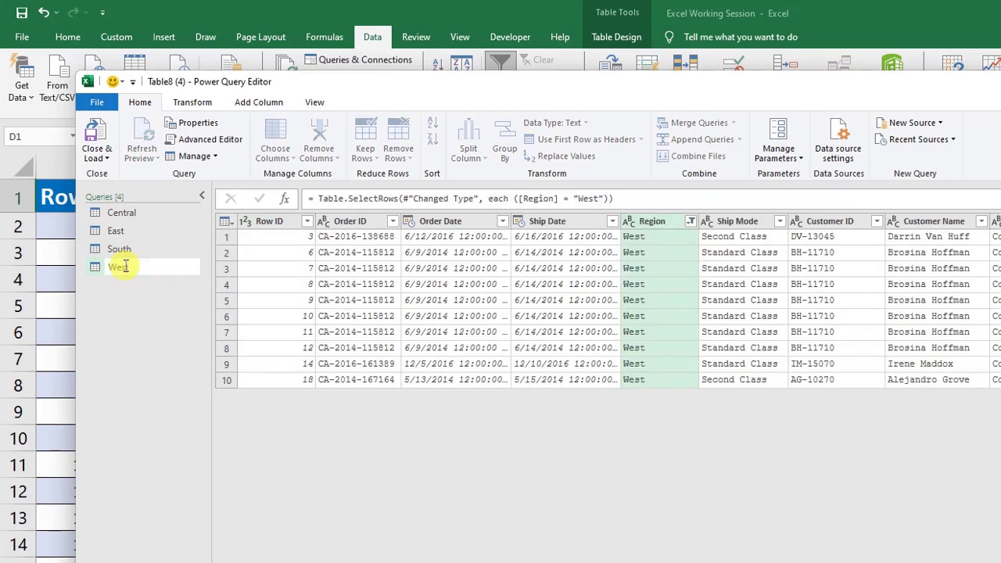
key("Return")
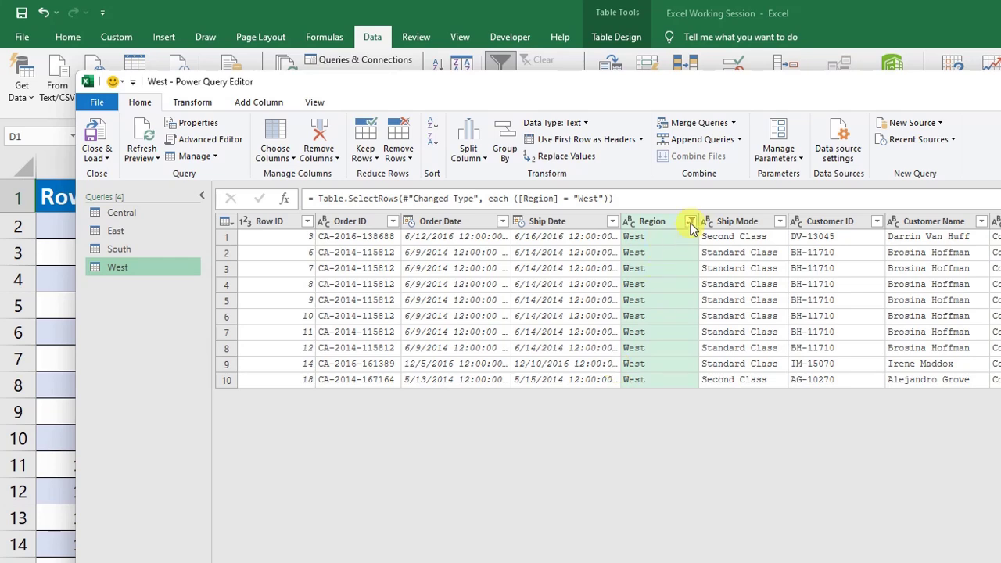
Load the region queries into the workbook and move Sales Data before the West sheet
left_click(105, 160)
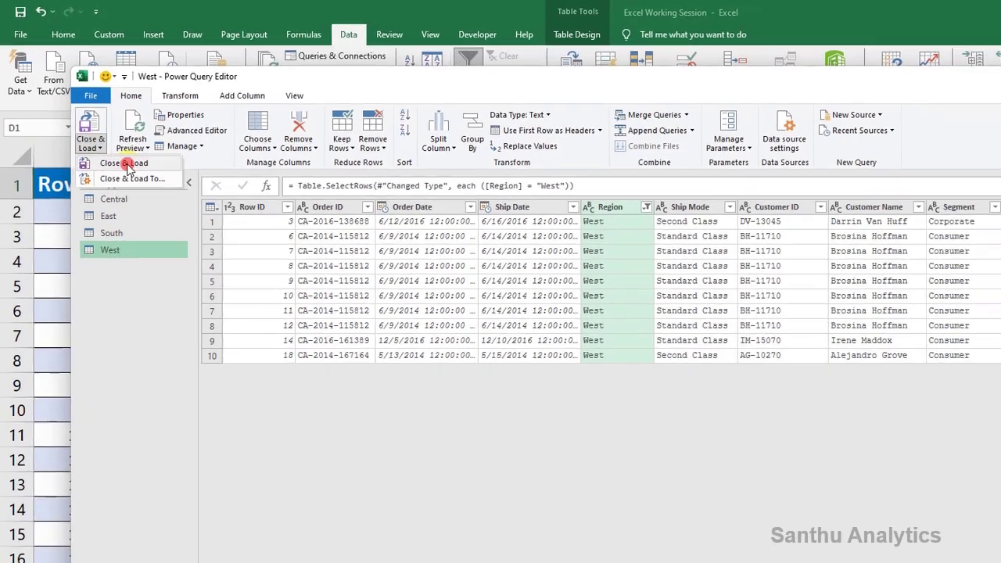
left_click(134, 175)
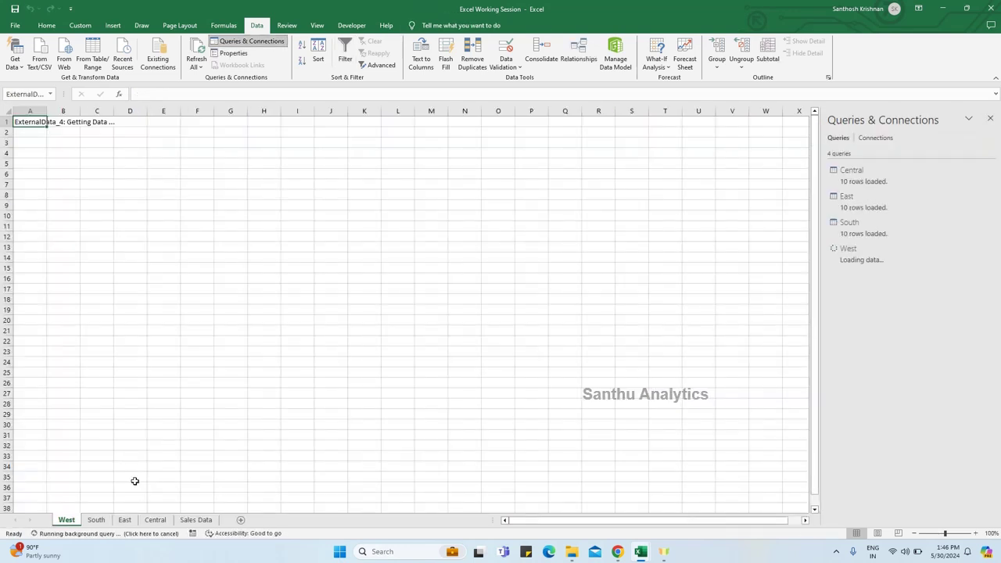
left_click(190, 522)
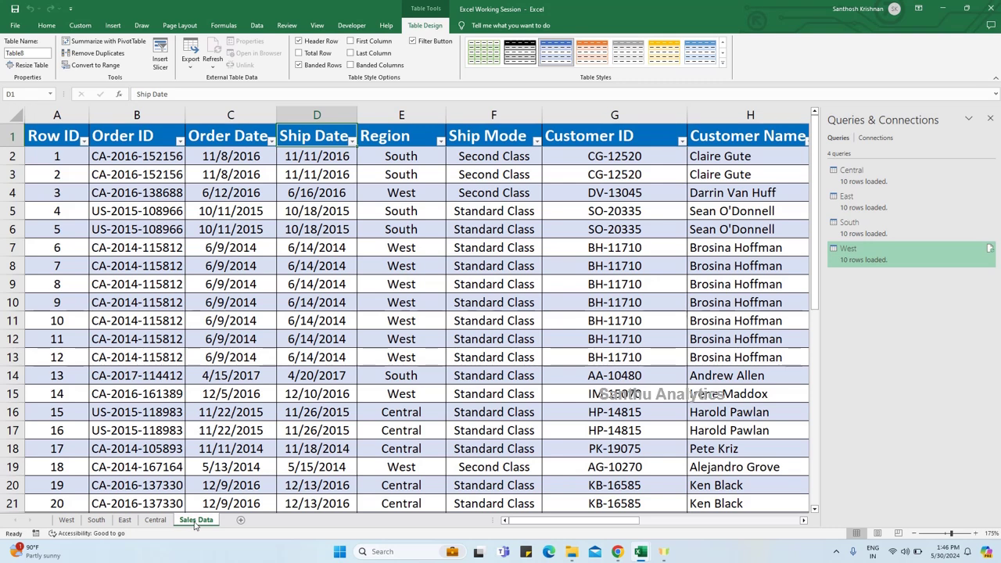
left_click_drag(85, 512, 62, 523)
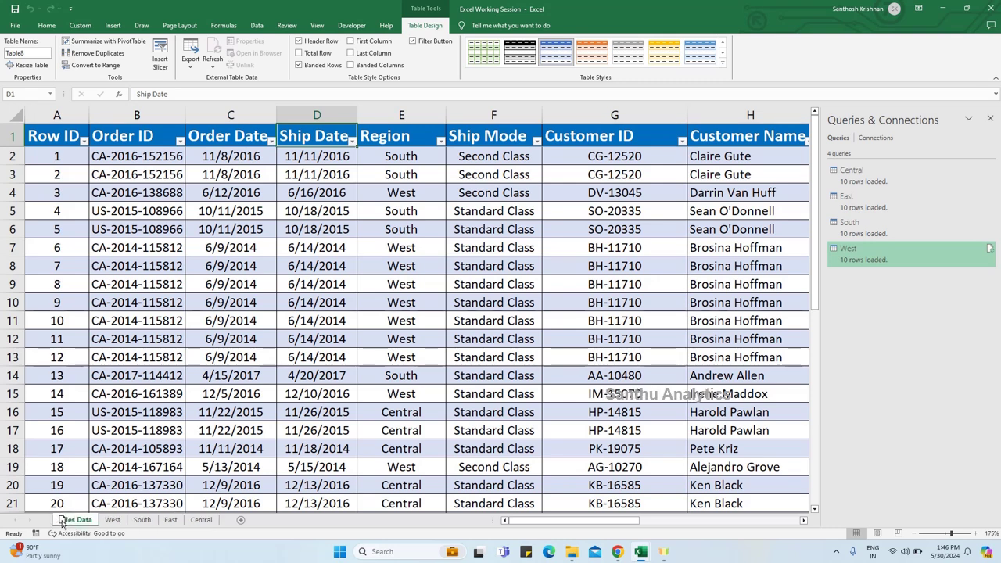
Inspect the West, South, East and Central sheets, checking the West and South Region values
left_click(112, 520)
left_click(146, 521)
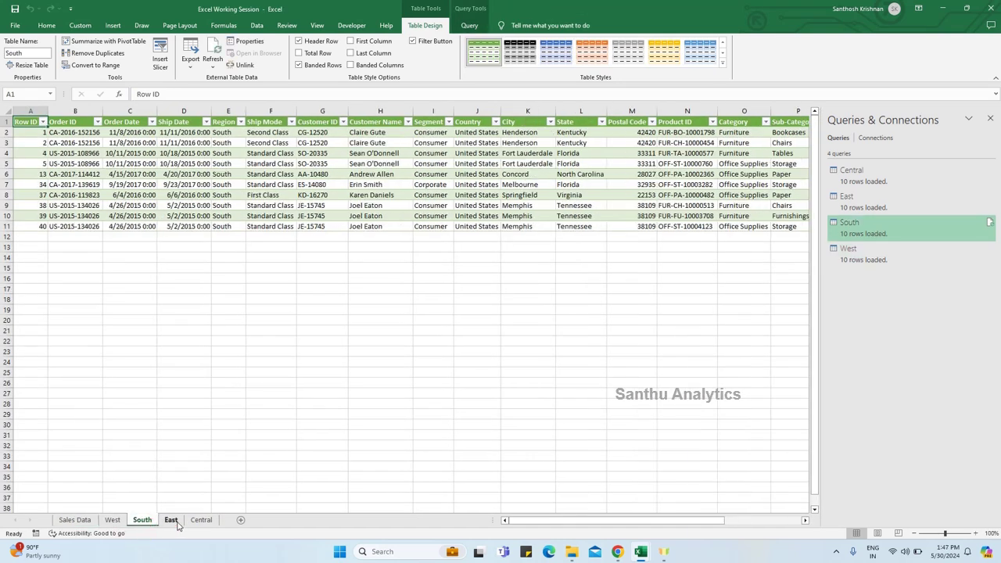
left_click(173, 521)
left_click(199, 522)
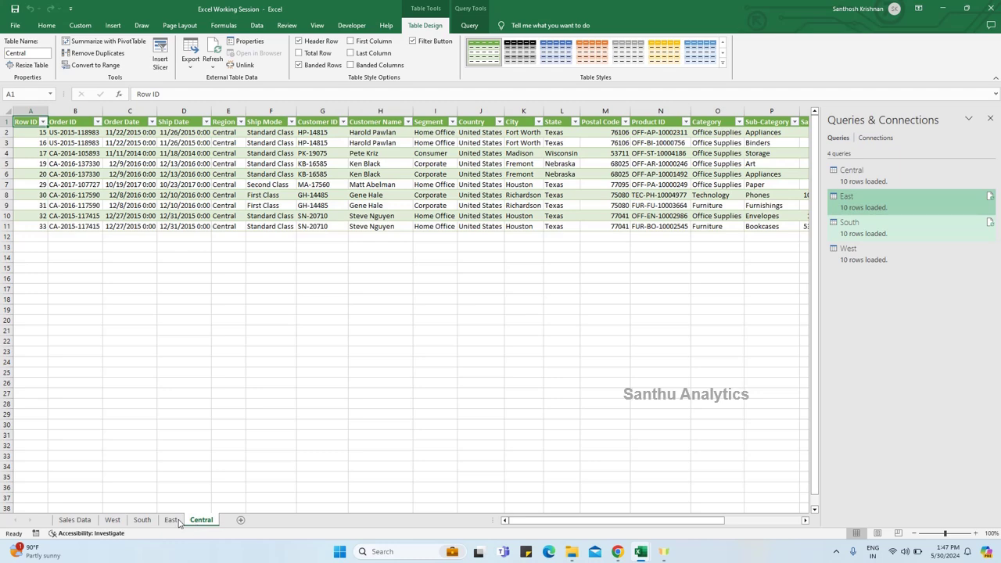
left_click(113, 521)
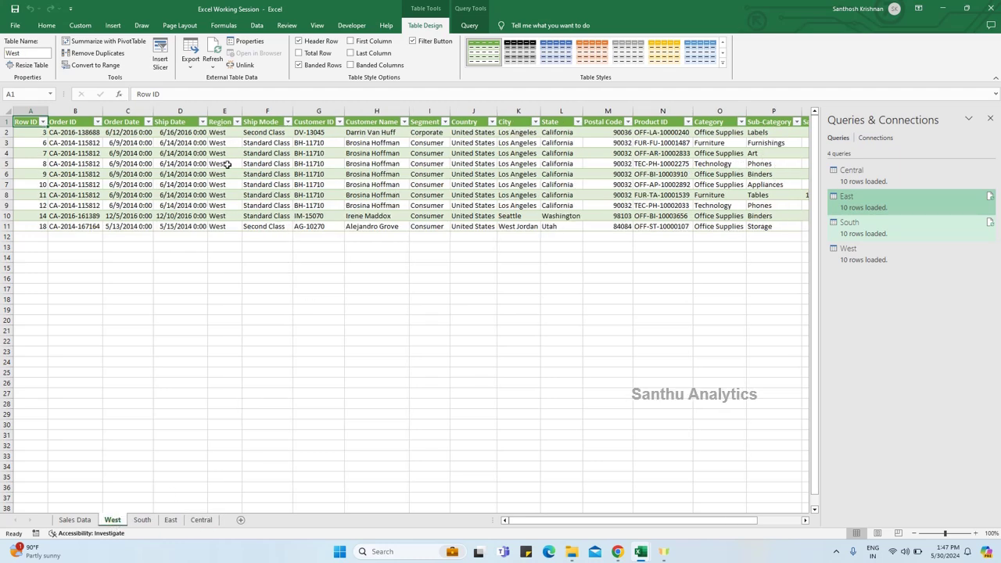
left_click_drag(222, 135, 234, 247)
left_click(266, 268)
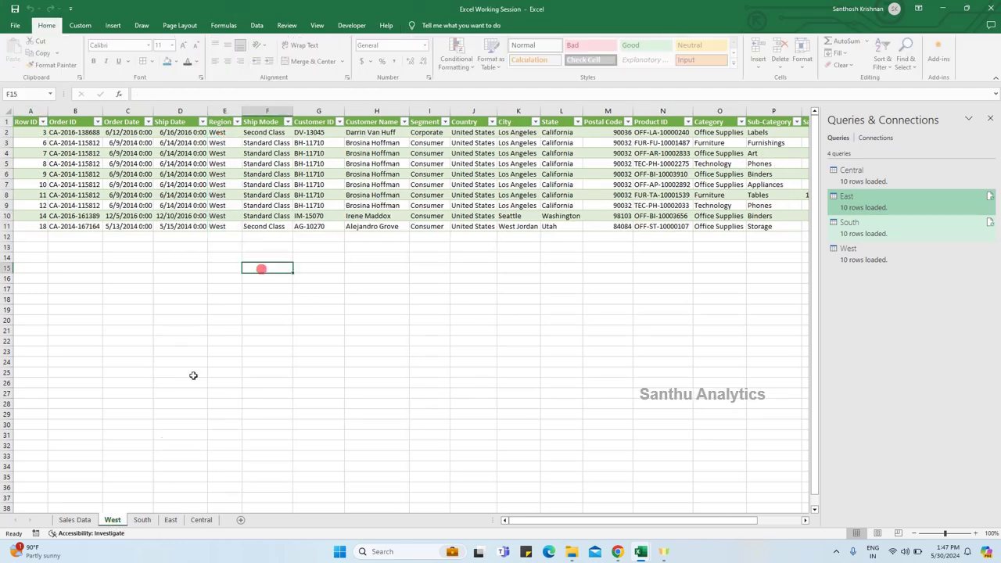
left_click(143, 519)
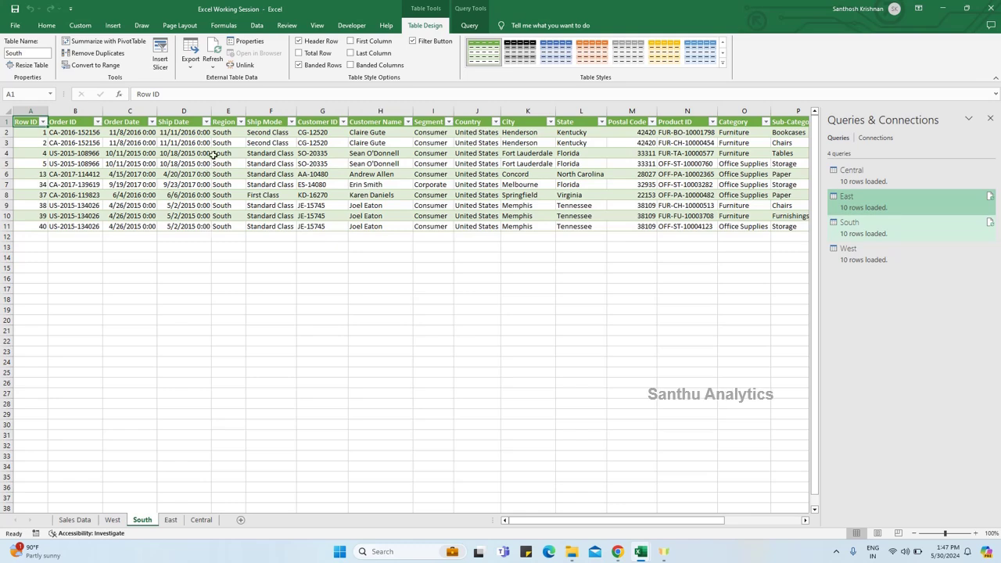
left_click_drag(224, 131, 230, 259)
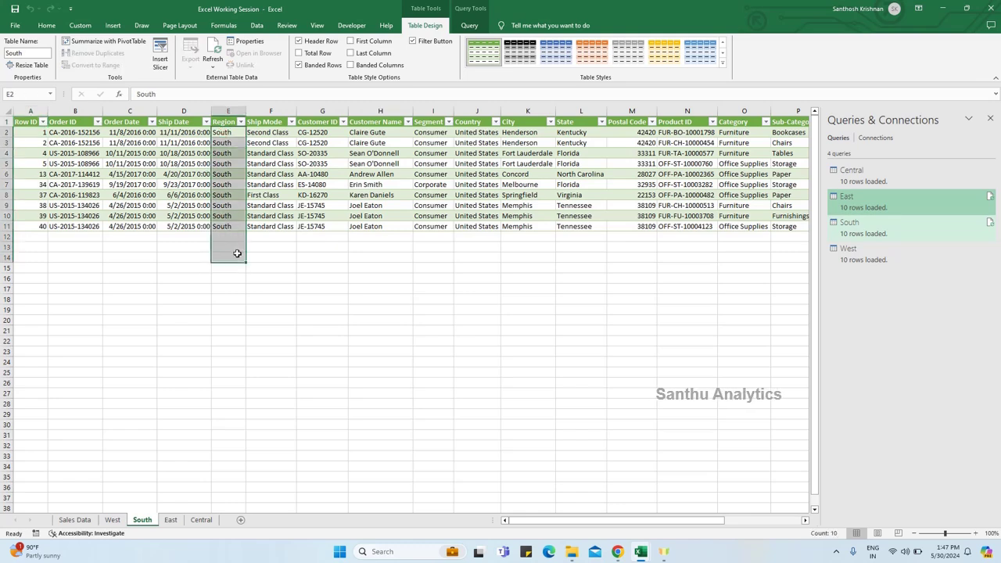
left_click(295, 255)
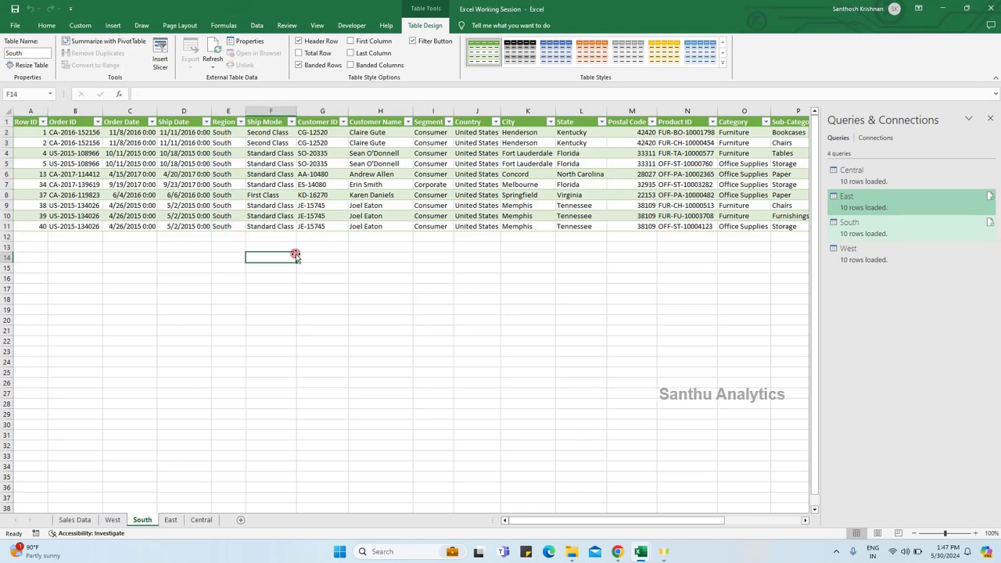
Scroll through the full Sales Data table and compare it with the West sheet's ten rows
left_click(75, 520)
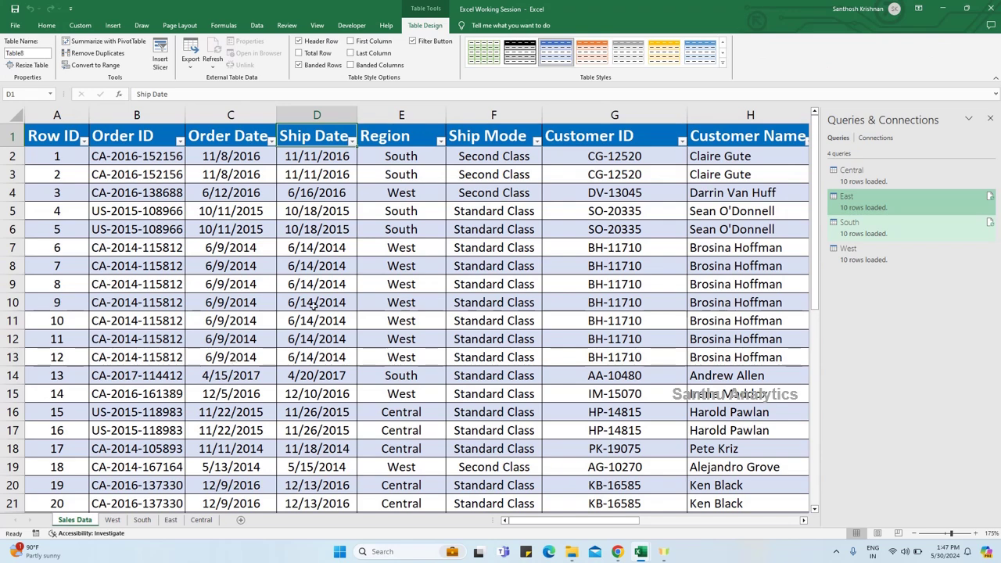
scroll(316, 296, "down", 3)
scroll(319, 294, "down", 3)
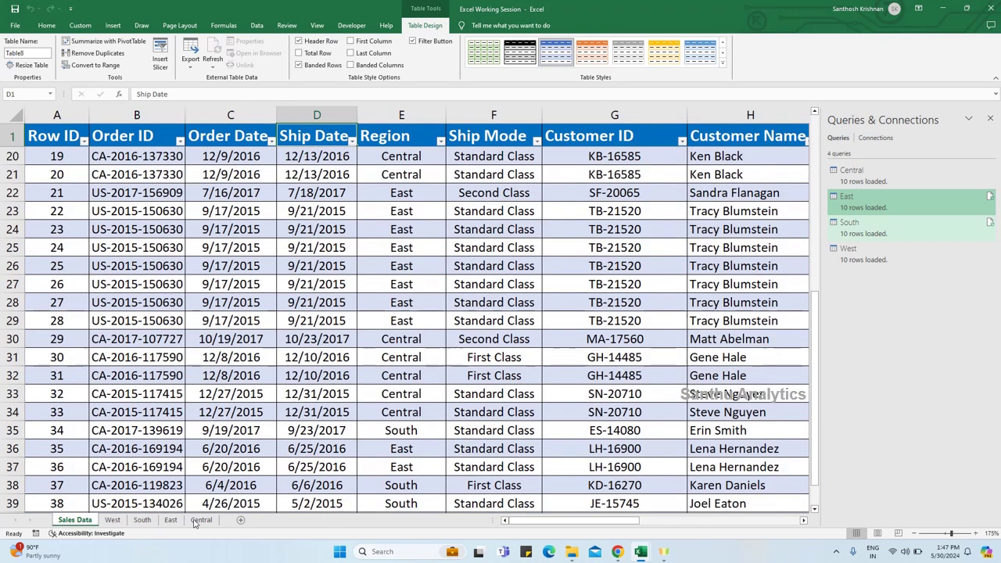
scroll(232, 364, "down", 1)
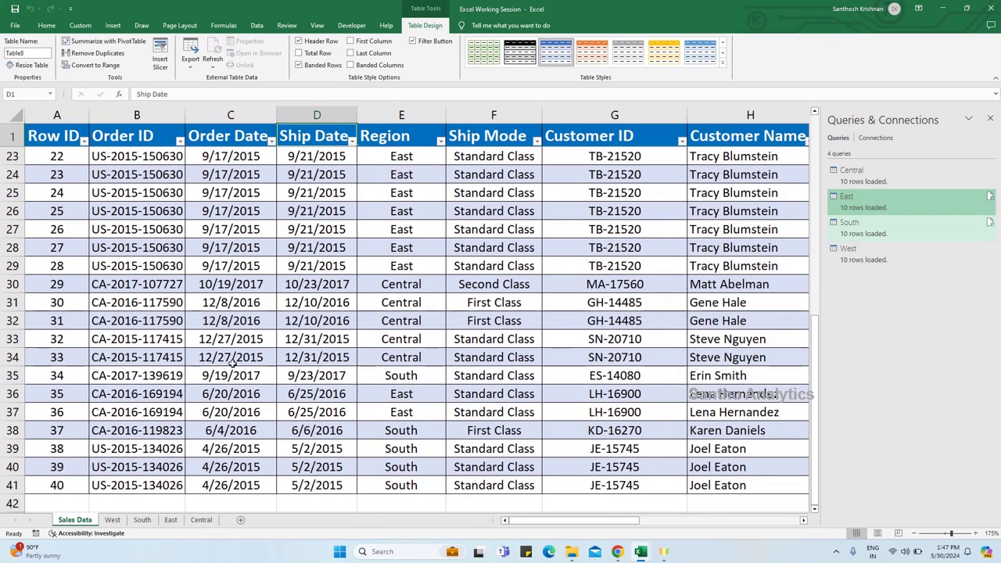
scroll(186, 455, "down", 2)
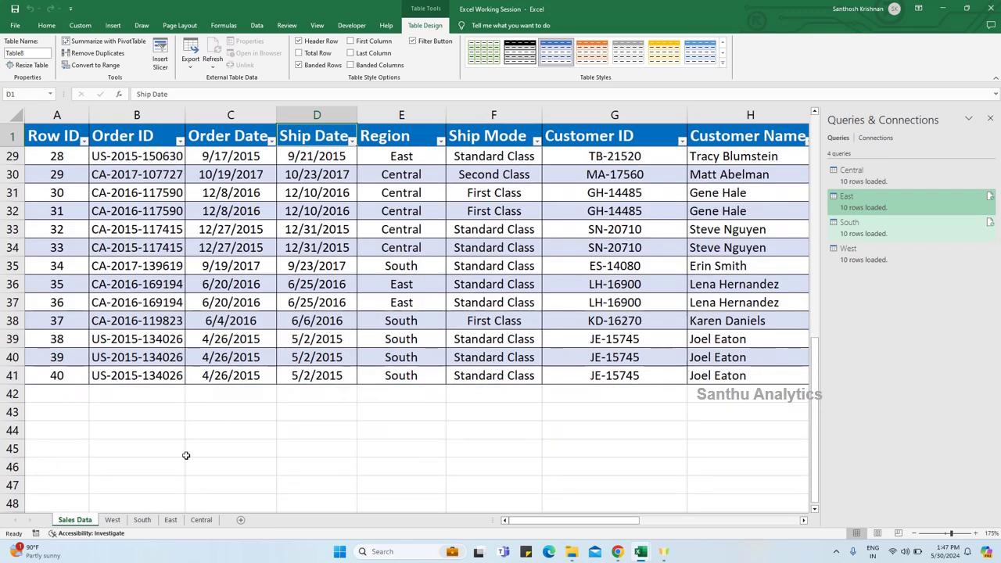
left_click(113, 520)
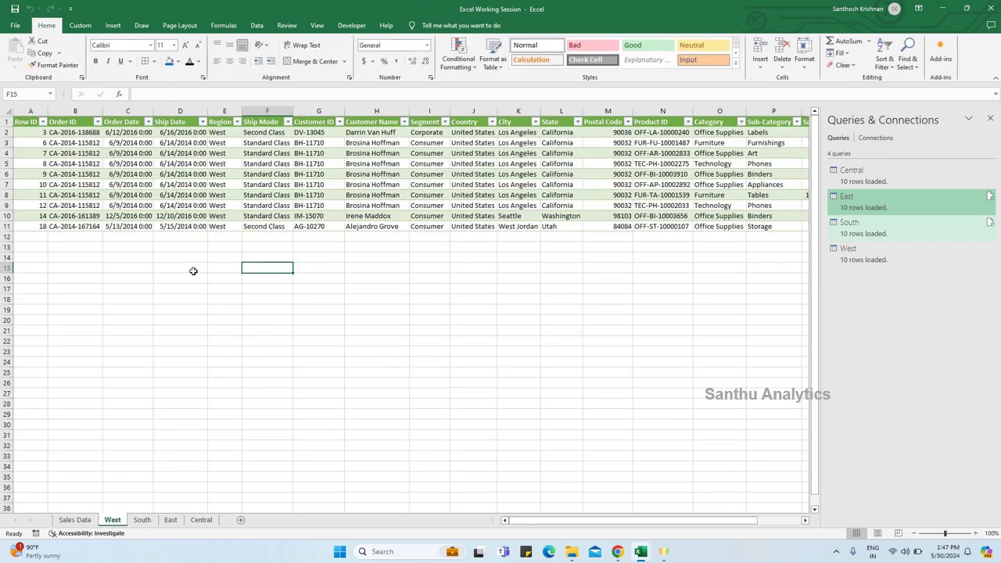
left_click_drag(215, 132, 219, 231)
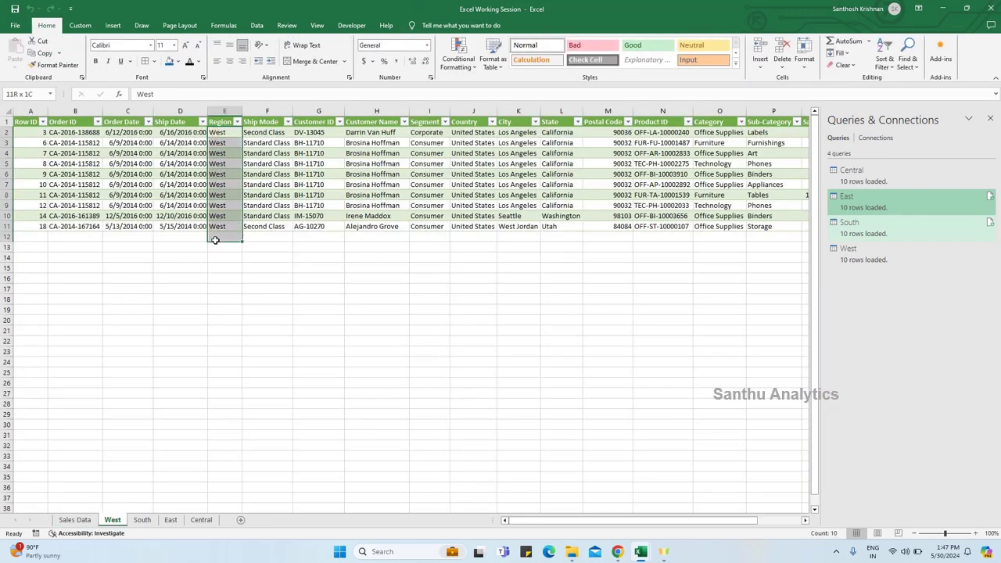
left_click(74, 520)
Copy the last five Sales Data rows and paste them below the table at A42
scroll(55, 328, "down", 1)
left_click(64, 248)
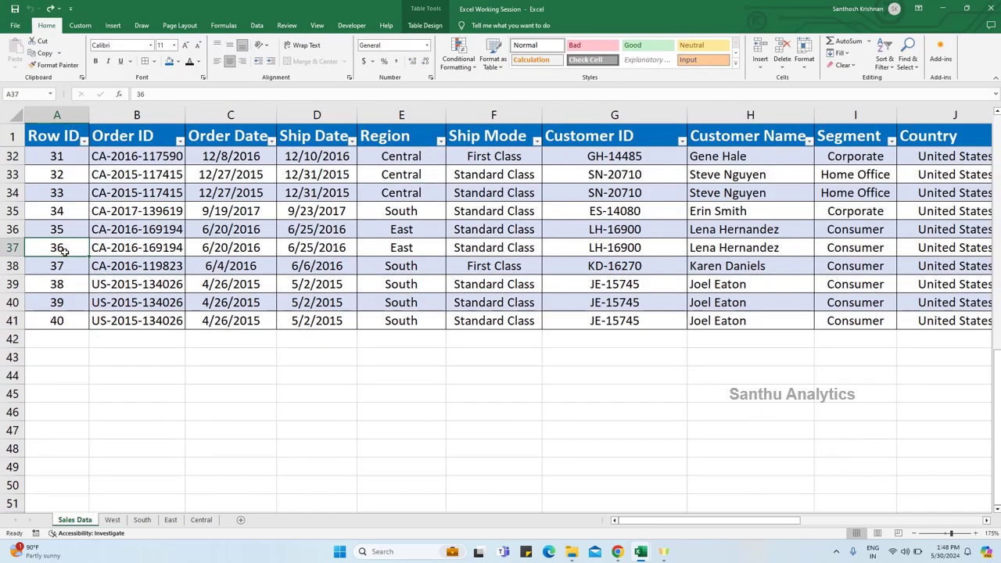
key("ctrl+shift+Down")
key("ctrl+shift+Right")
key("ctrl+c")
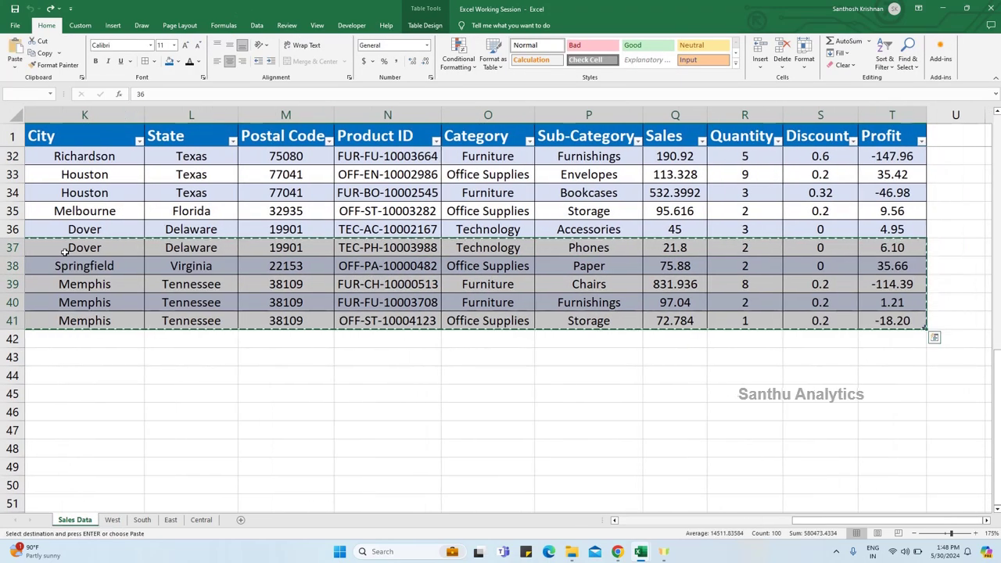
key("Home")
key("ctrl+Down")
key("Down")
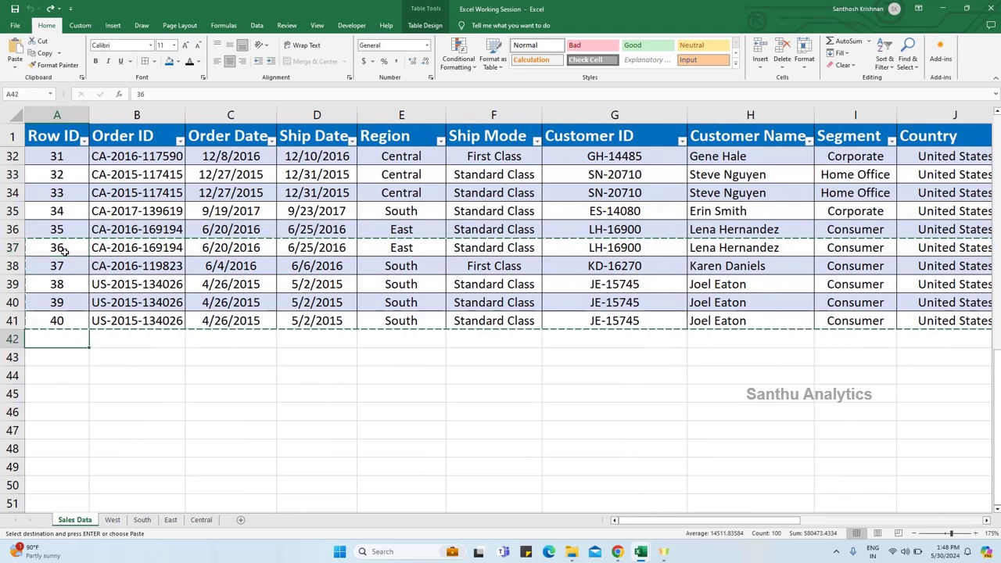
key("ctrl+v")
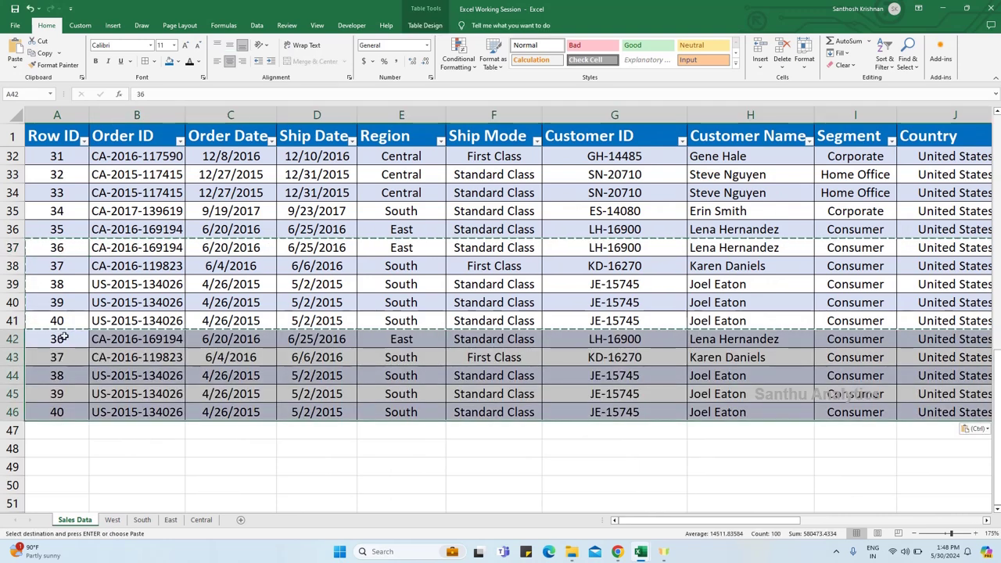
Renumber the pasted Row IDs as 41, 42, 43, 44 and 45
left_click(64, 336)
key("F2")
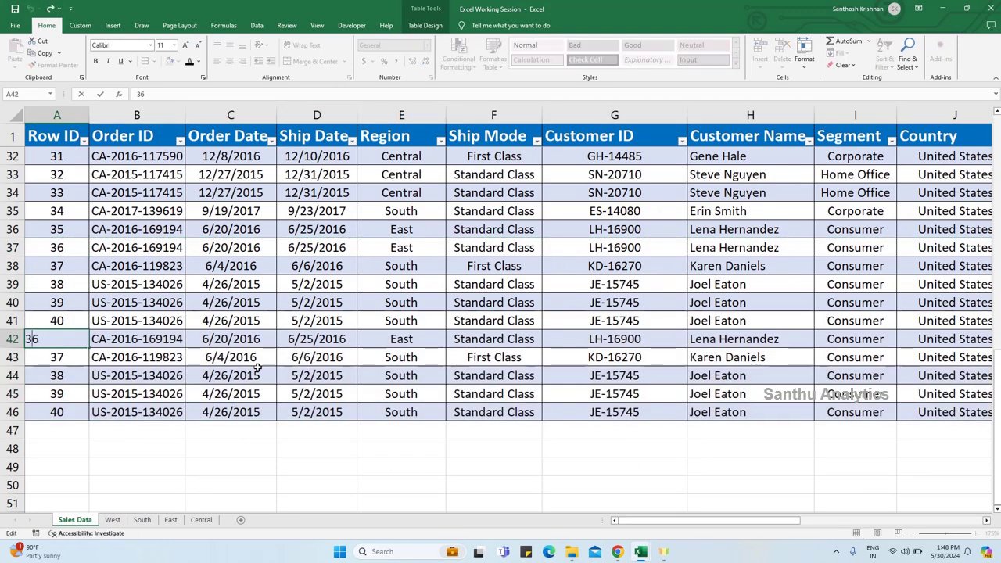
type("41")
key("Return")
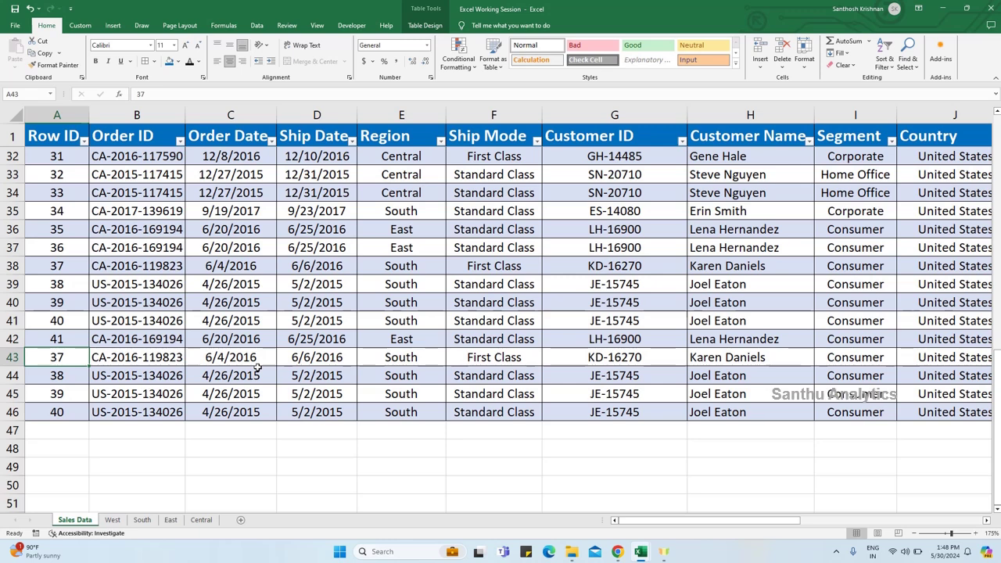
type("42")
key("Return")
type("43")
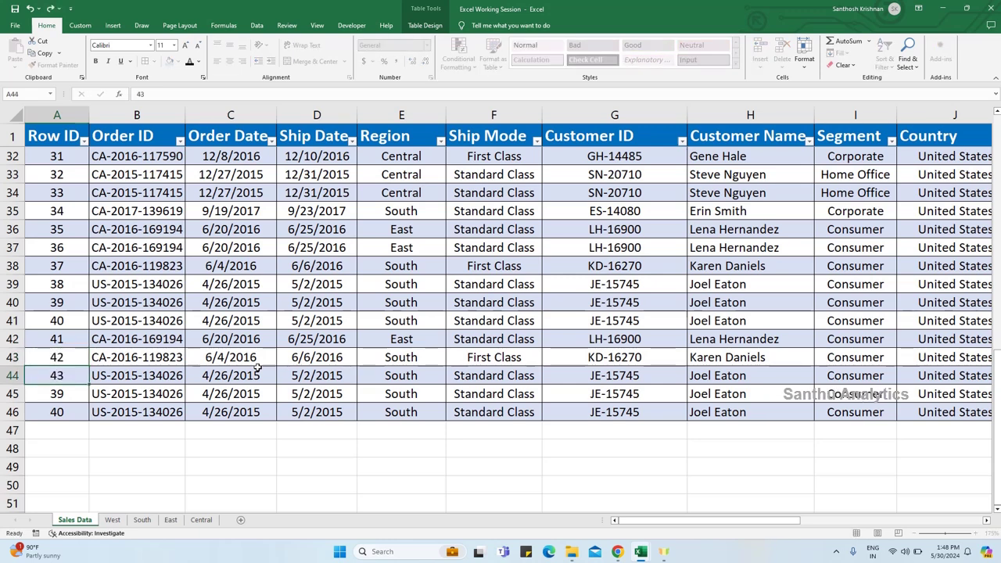
key("Return")
type("44")
key("Return")
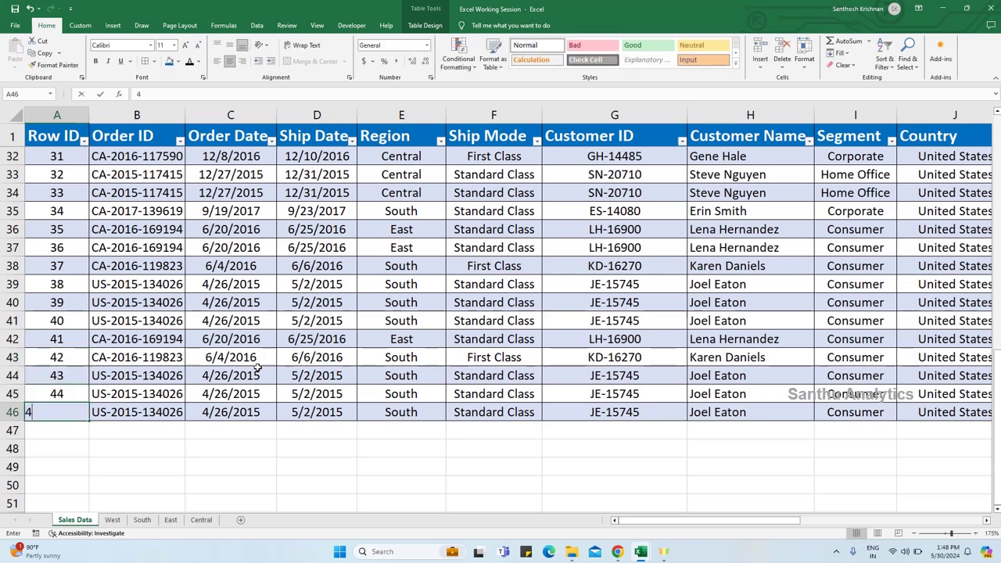
type("45")
key("Return")
Set the Region of all five pasted rows to West
left_click(412, 349)
key("ctrl+shift+Down")
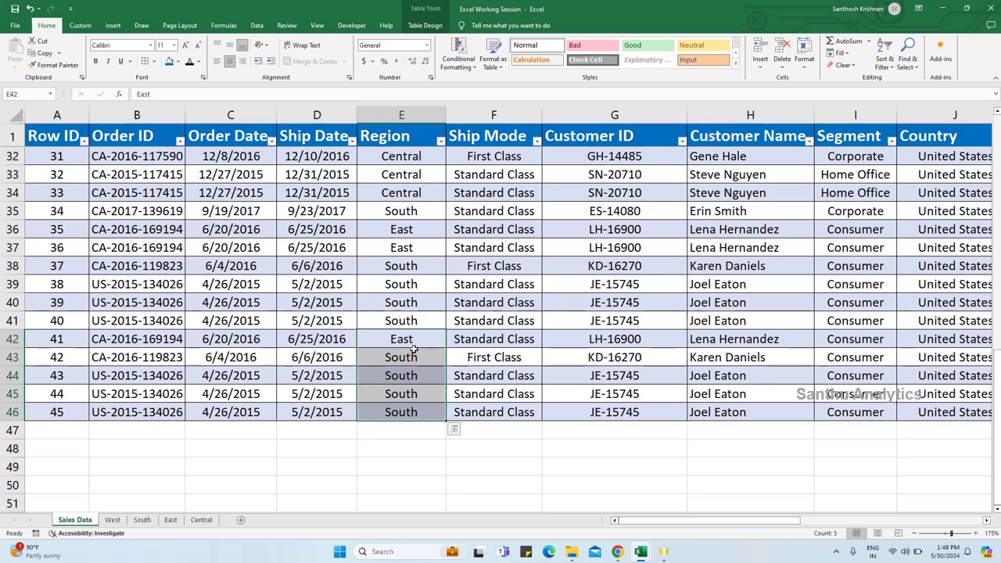
type("West")
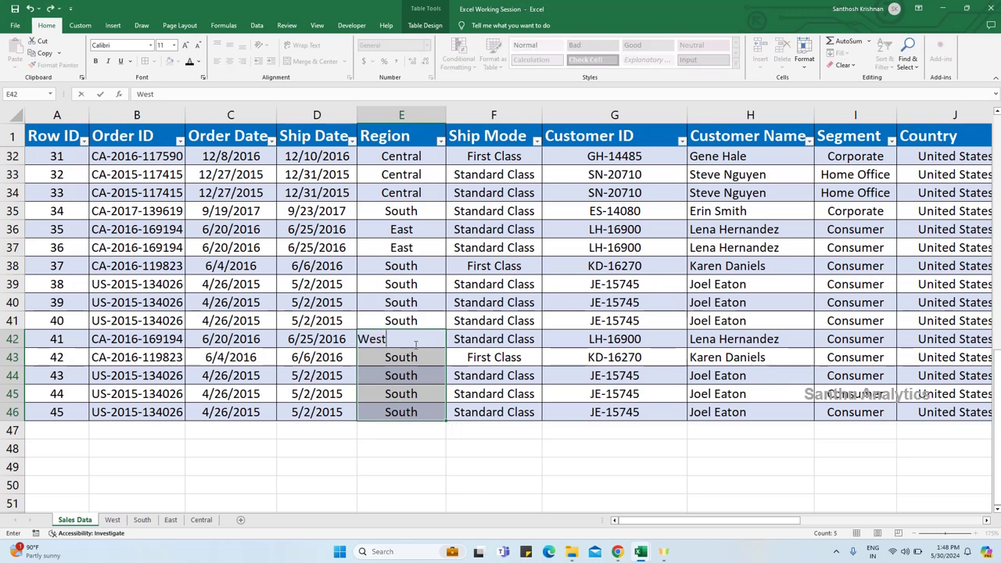
key("ctrl+Return")
left_click(415, 342)
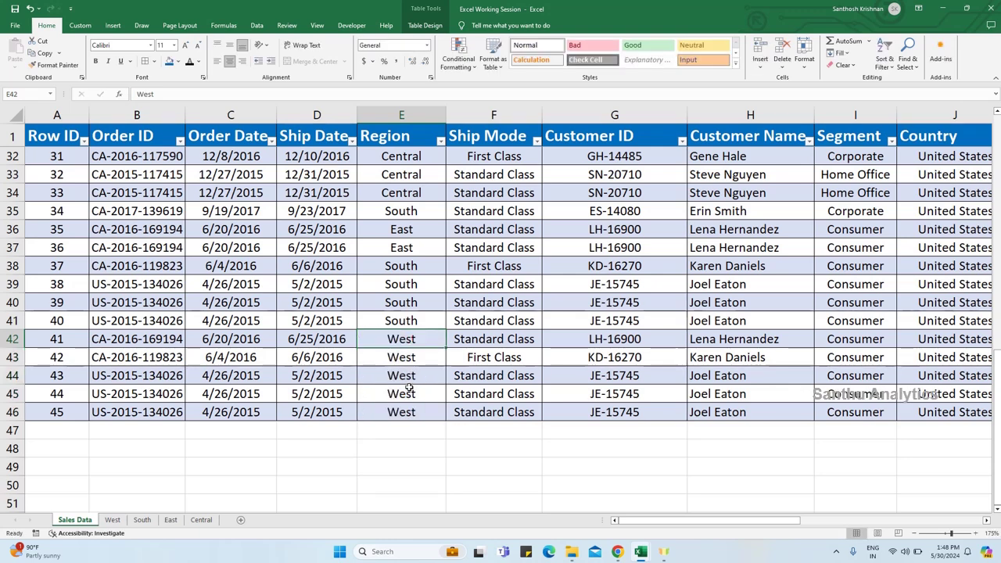
Refresh all queries and check the West sheet now lists 15 orders, ending with Row IDs 41–45
left_click(256, 25)
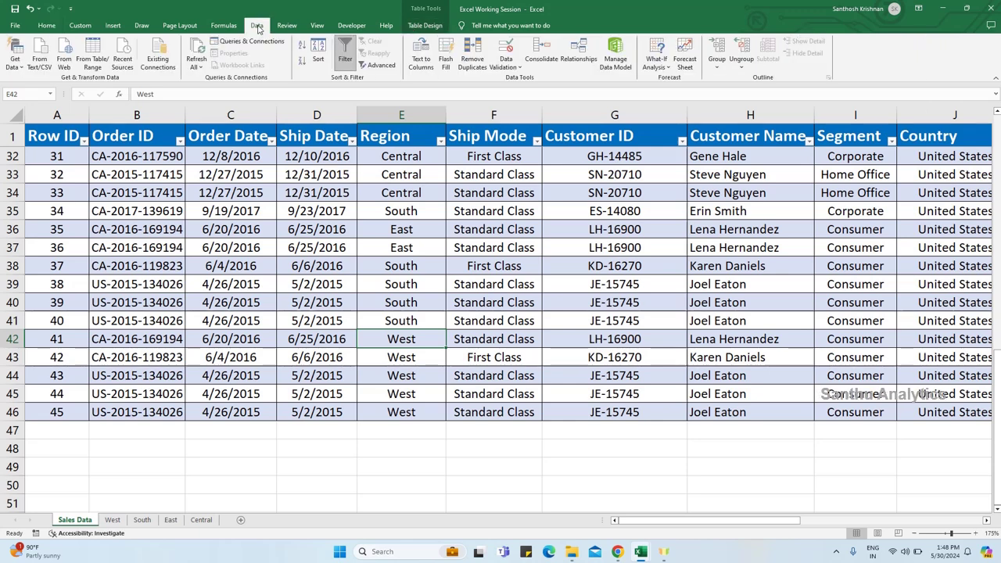
left_click(196, 67)
left_click(218, 79)
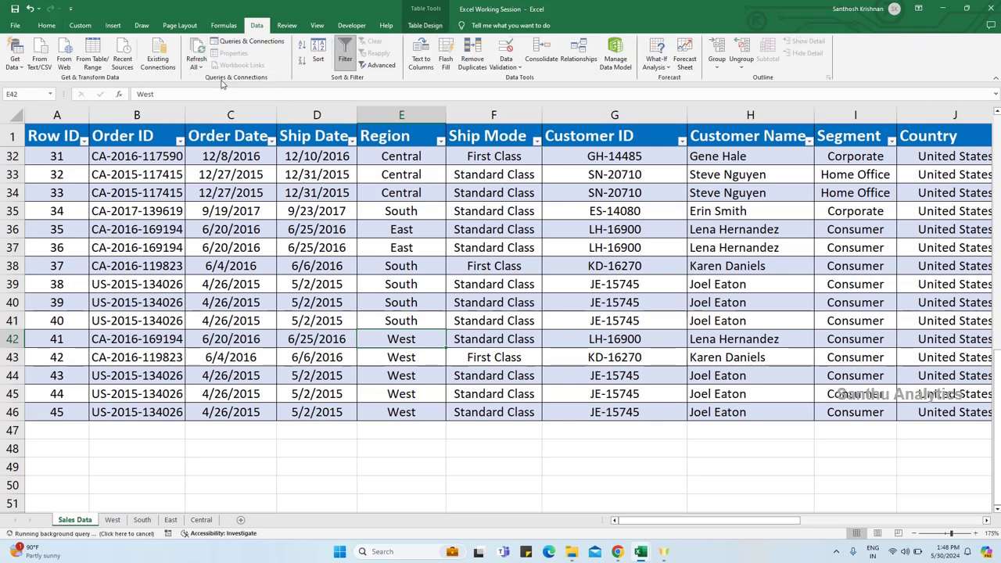
left_click(112, 520)
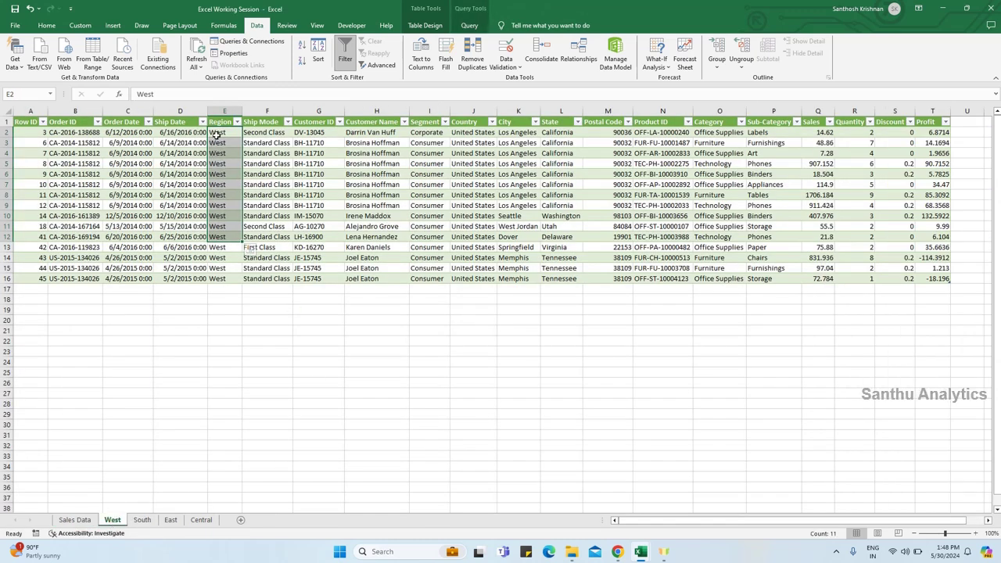
left_click_drag(217, 134, 225, 279)
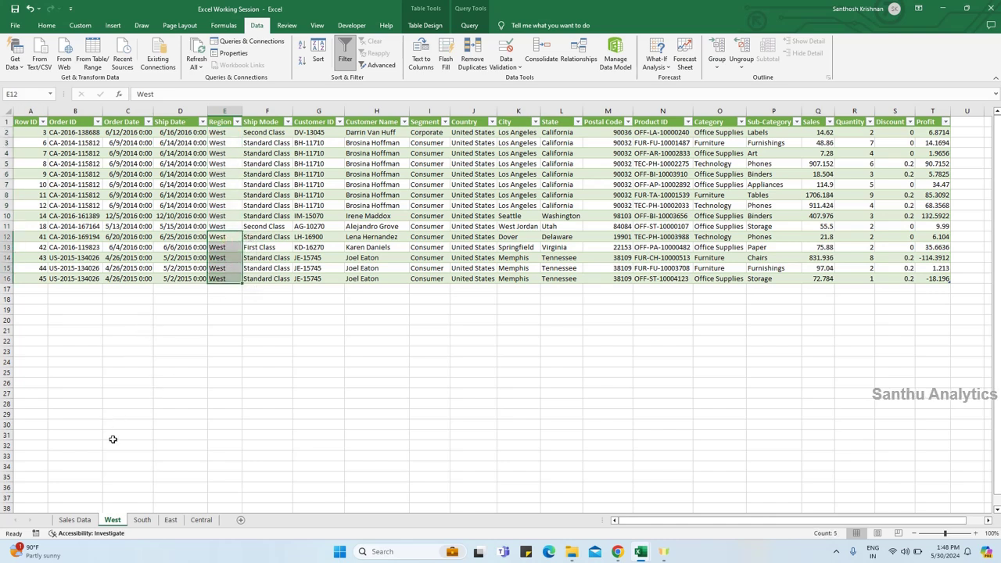